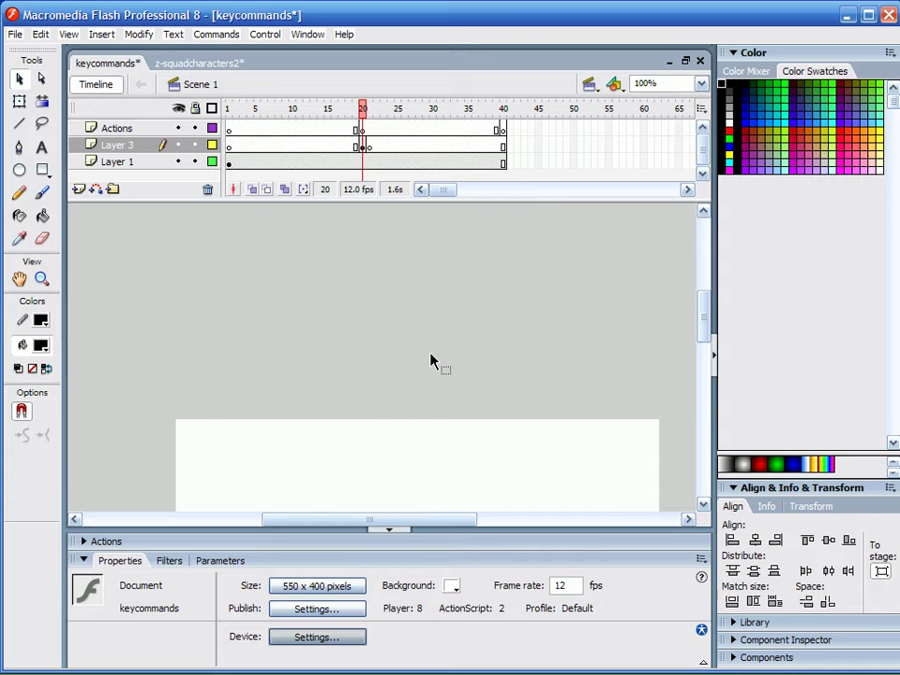
Scrub the timeline around frame 20 to confirm Hi! shows only there.
{"action": "scroll", "coordinate": [431, 361], "scroll_direction": "down", "scroll_amount": 5}
{"action": "scroll", "coordinate": [436, 348], "scroll_direction": "down", "scroll_amount": 2}
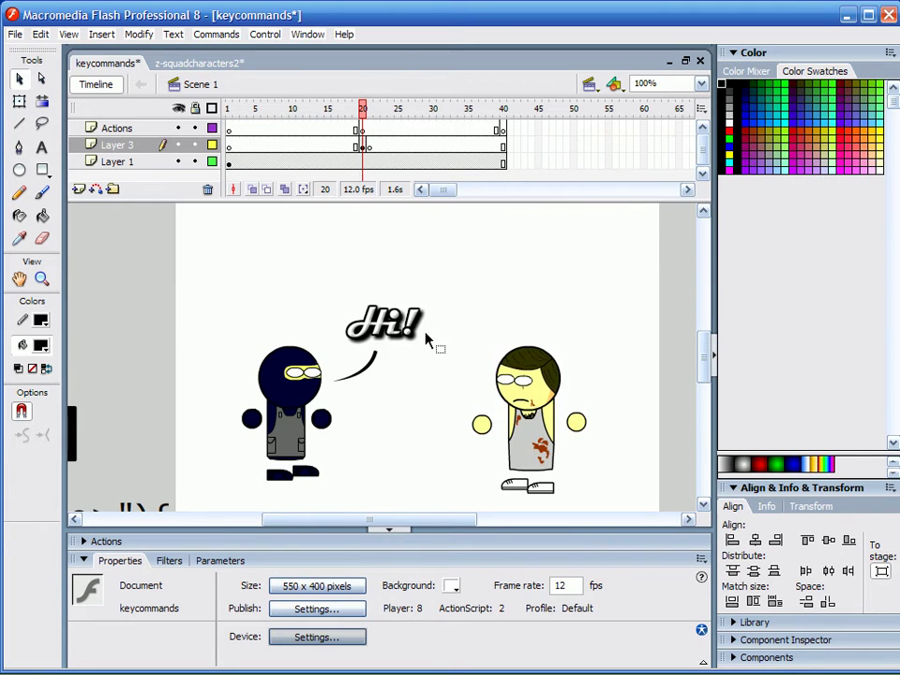
{"action": "mouse_move", "coordinate": [363, 131]}
{"action": "left_mouse_down"}
{"action": "mouse_move", "coordinate": [255, 124]}
{"action": "mouse_move", "coordinate": [362, 131]}
{"action": "left_mouse_up"}
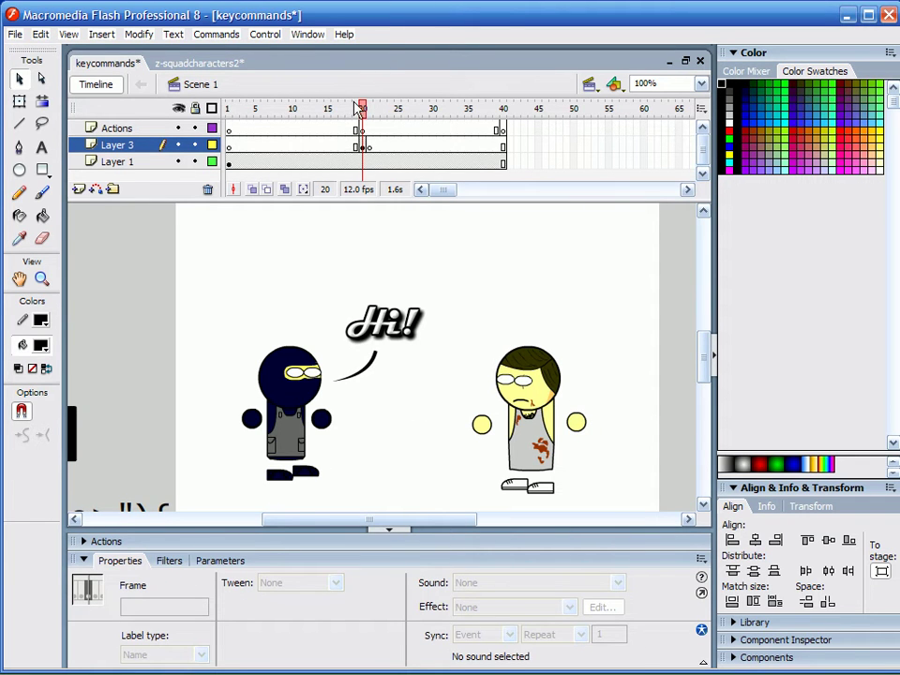
{"action": "mouse_move", "coordinate": [362, 111]}
{"action": "left_mouse_down"}
{"action": "mouse_move", "coordinate": [430, 122]}
{"action": "mouse_move", "coordinate": [366, 128]}
{"action": "left_mouse_up"}
{"action": "left_click_drag", "start_coordinate": [368, 110], "coordinate": [368, 128]}
{"action": "left_click_drag", "start_coordinate": [364, 111], "coordinate": [503, 111]}
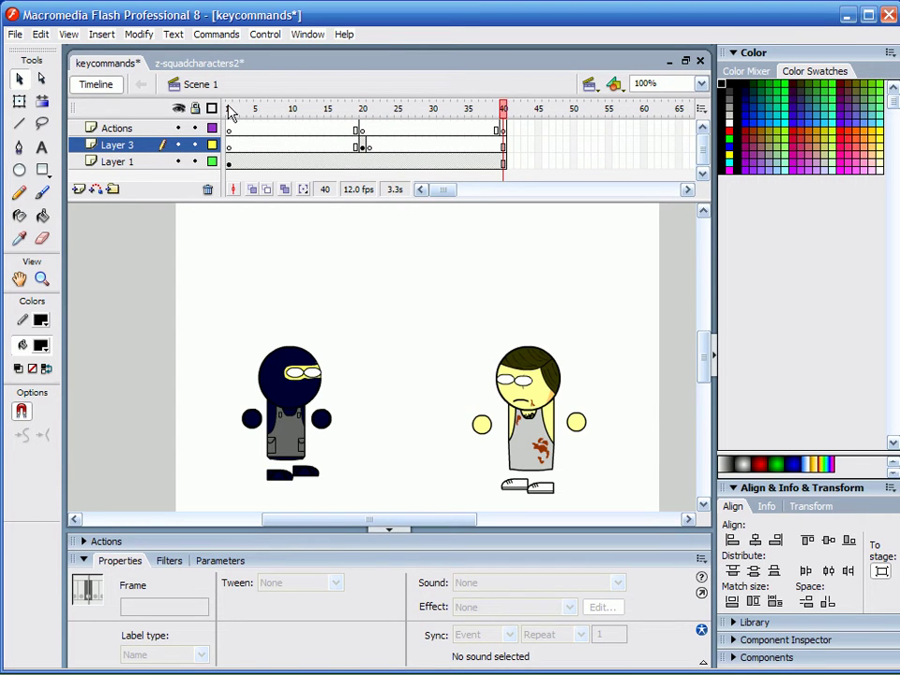
{"action": "mouse_move", "coordinate": [362, 110]}
{"action": "left_mouse_down"}
{"action": "mouse_move", "coordinate": [334, 110]}
{"action": "mouse_move", "coordinate": [364, 153]}
{"action": "left_mouse_up"}
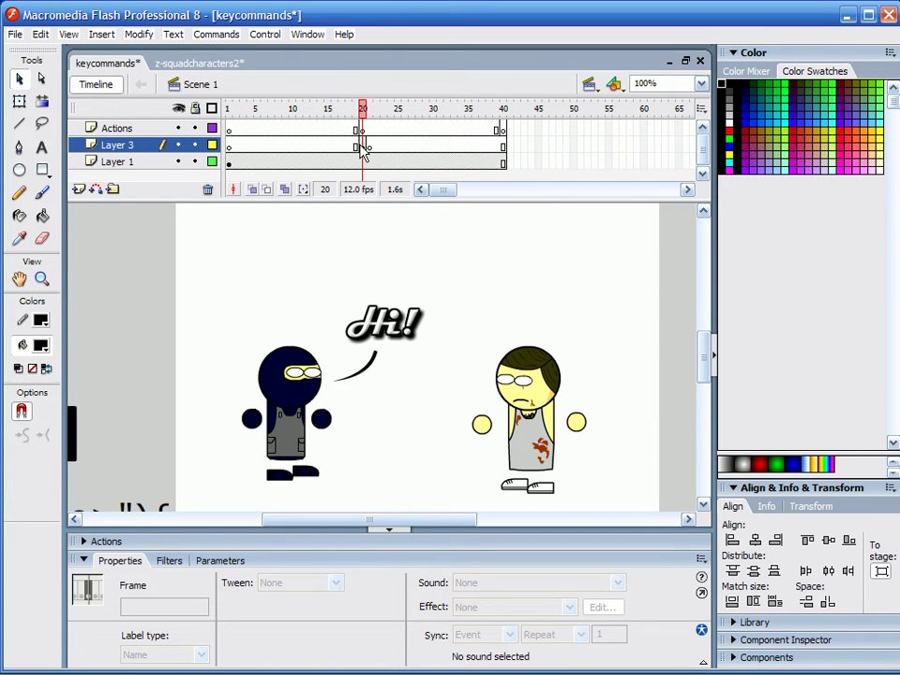
{"action": "mouse_move", "coordinate": [362, 110]}
{"action": "left_mouse_down"}
{"action": "mouse_move", "coordinate": [365, 136]}
{"action": "mouse_move", "coordinate": [529, 147]}
{"action": "left_mouse_up"}
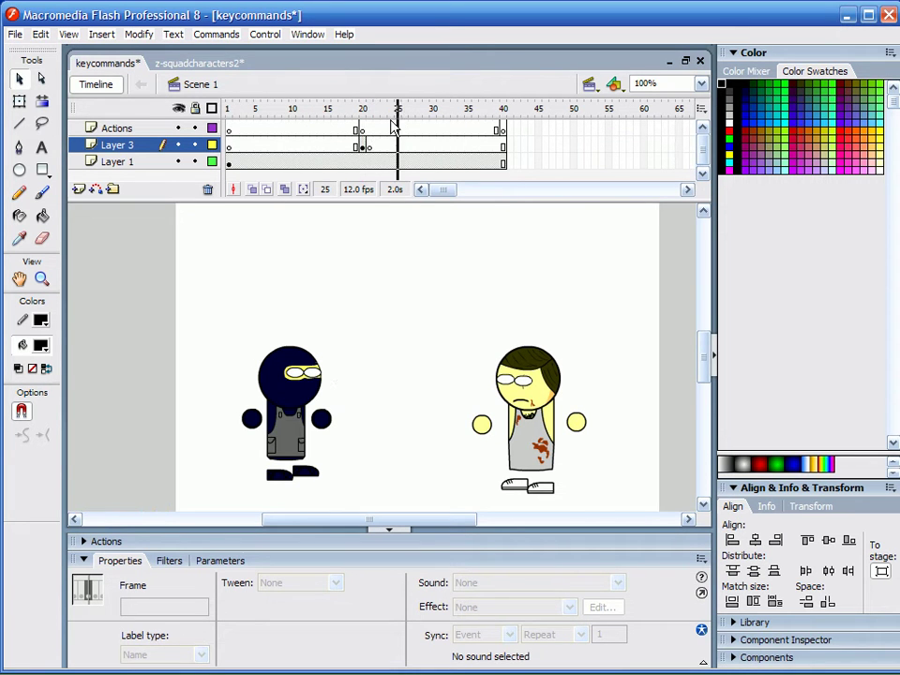
{"action": "left_click", "coordinate": [370, 110]}
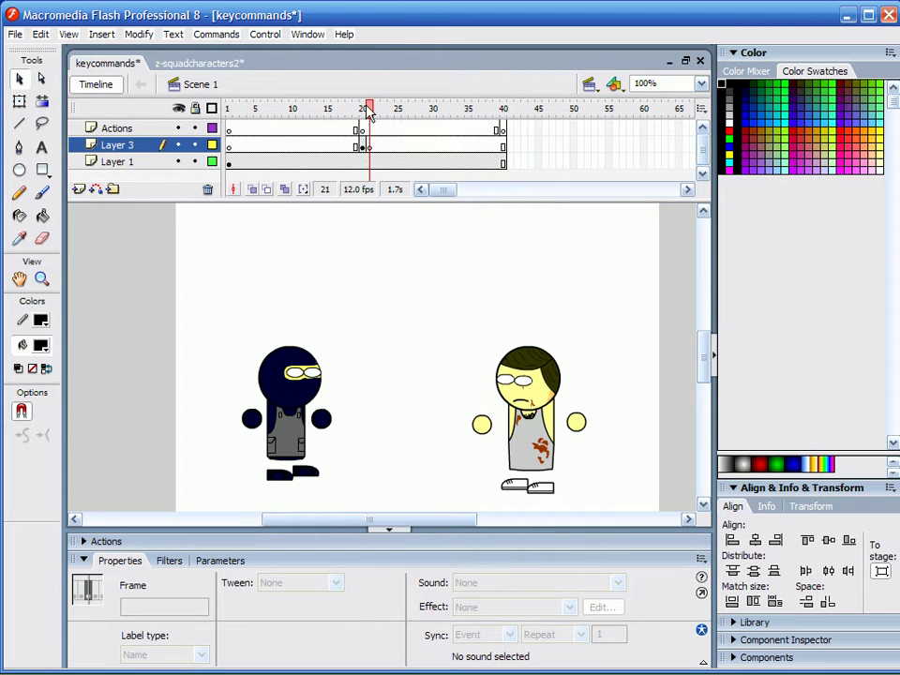
{"action": "left_click", "coordinate": [363, 110]}
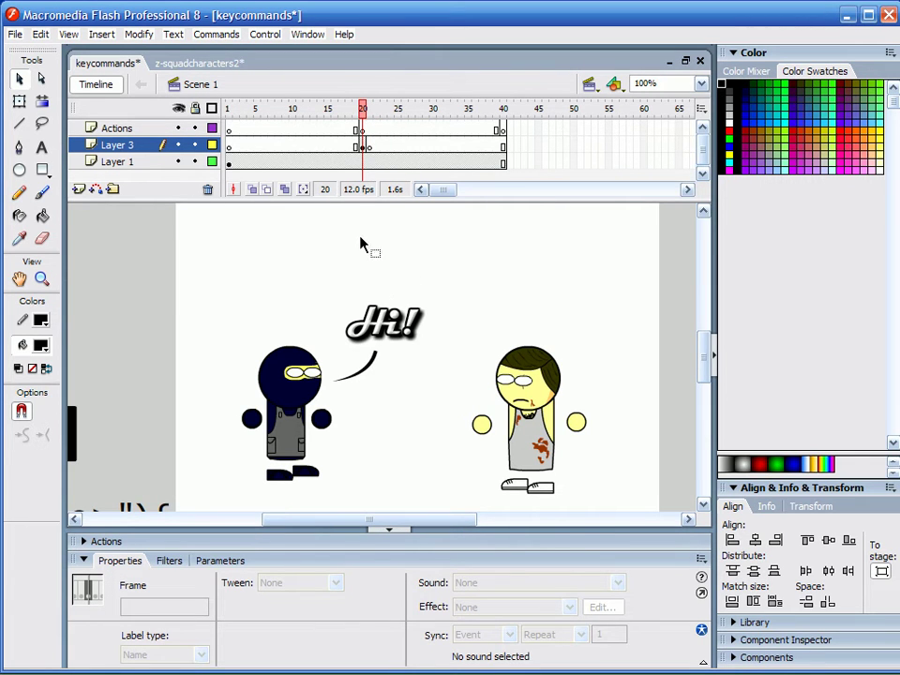
Clear the frame selection and move the view down to the pasteboard below the stage.
{"action": "left_click", "coordinate": [225, 361]}
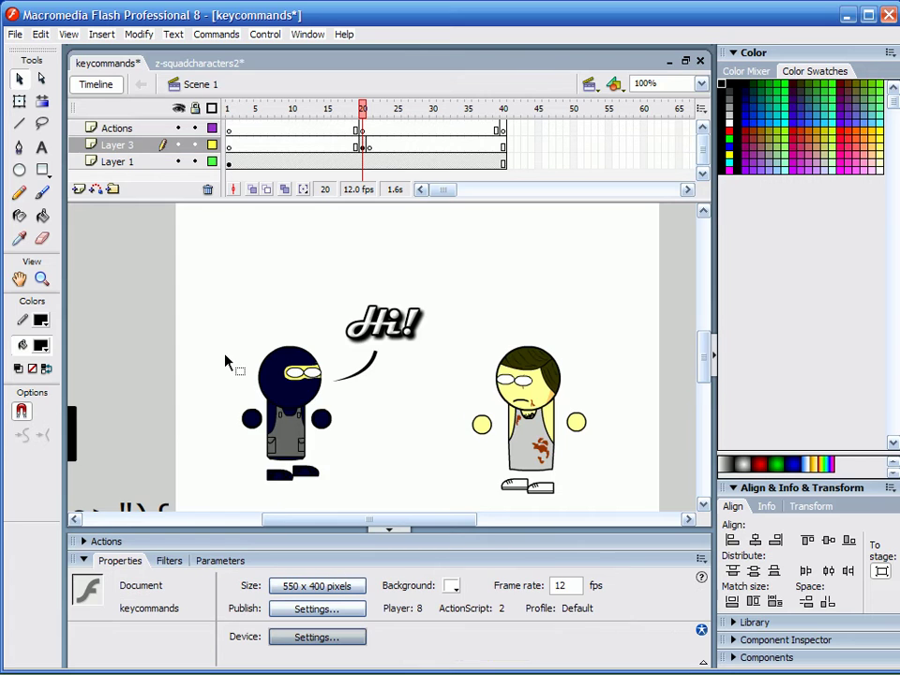
{"action": "scroll", "coordinate": [227, 356], "scroll_direction": "down", "scroll_amount": 5}
{"action": "scroll", "coordinate": [218, 344], "scroll_direction": "up", "scroll_amount": 5}
{"action": "scroll", "coordinate": [349, 190], "scroll_direction": "down", "scroll_amount": 7}
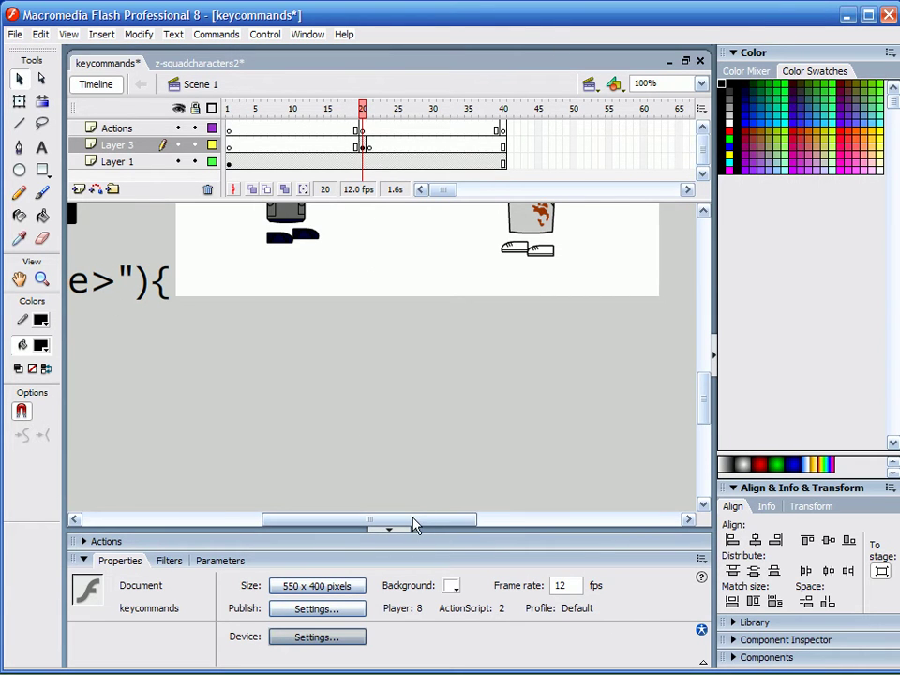
{"action": "left_click_drag", "start_coordinate": [412, 525], "coordinate": [276, 521]}
{"action": "scroll", "coordinate": [257, 462], "scroll_direction": "up", "scroll_amount": 3}
{"action": "scroll", "coordinate": [318, 494], "scroll_direction": "down", "scroll_amount": 3}
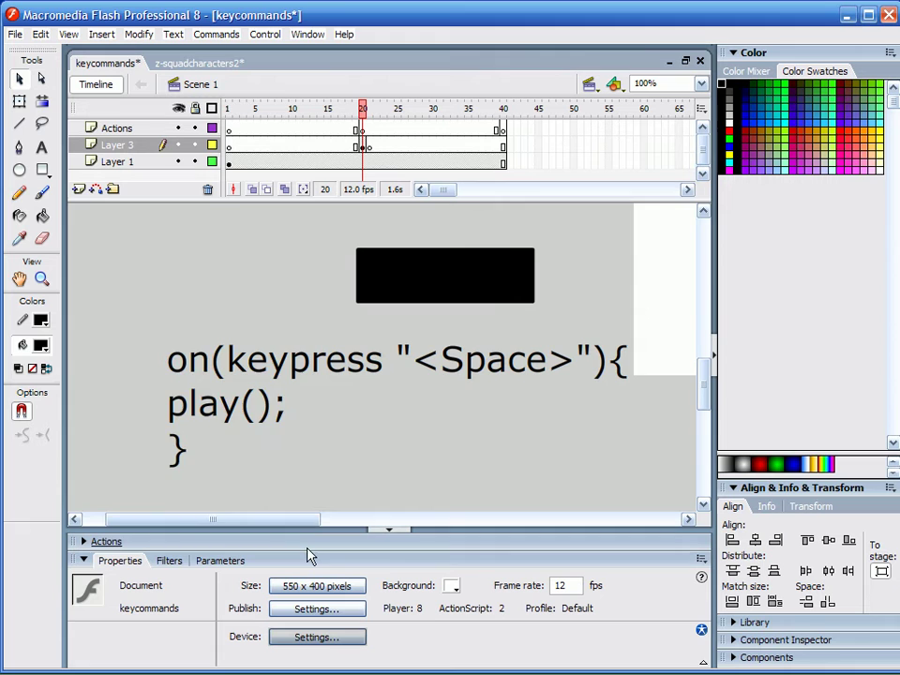
{"action": "left_click_drag", "start_coordinate": [307, 521], "coordinate": [464, 518]}
{"action": "scroll", "coordinate": [466, 402], "scroll_direction": "down", "scroll_amount": 3}
{"action": "scroll", "coordinate": [462, 398], "scroll_direction": "up", "scroll_amount": 6}
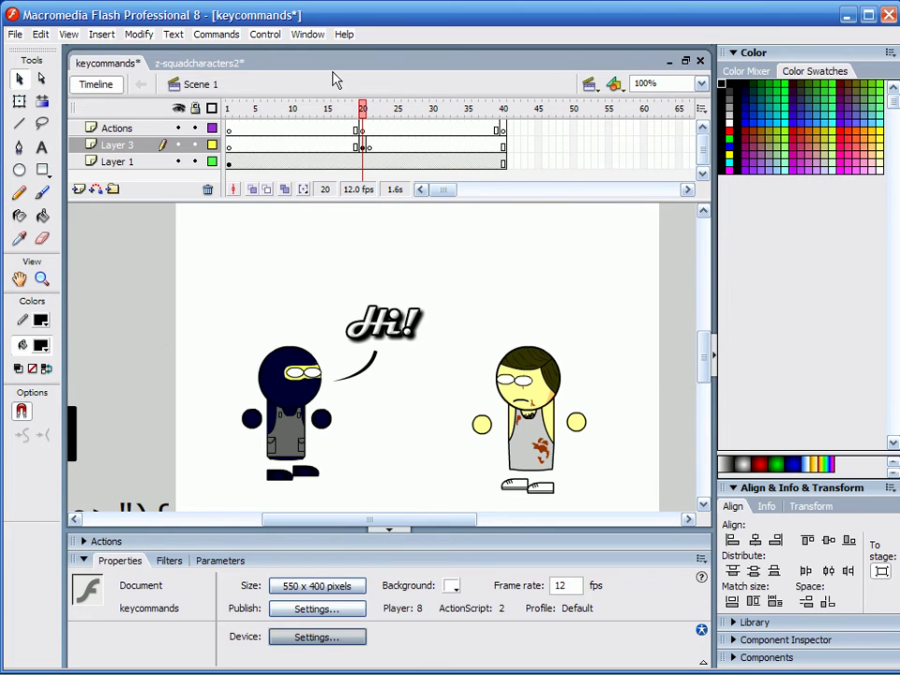
Paste a stop(); note onto the pasteboard below the stage.
{"action": "left_click", "coordinate": [362, 129]}
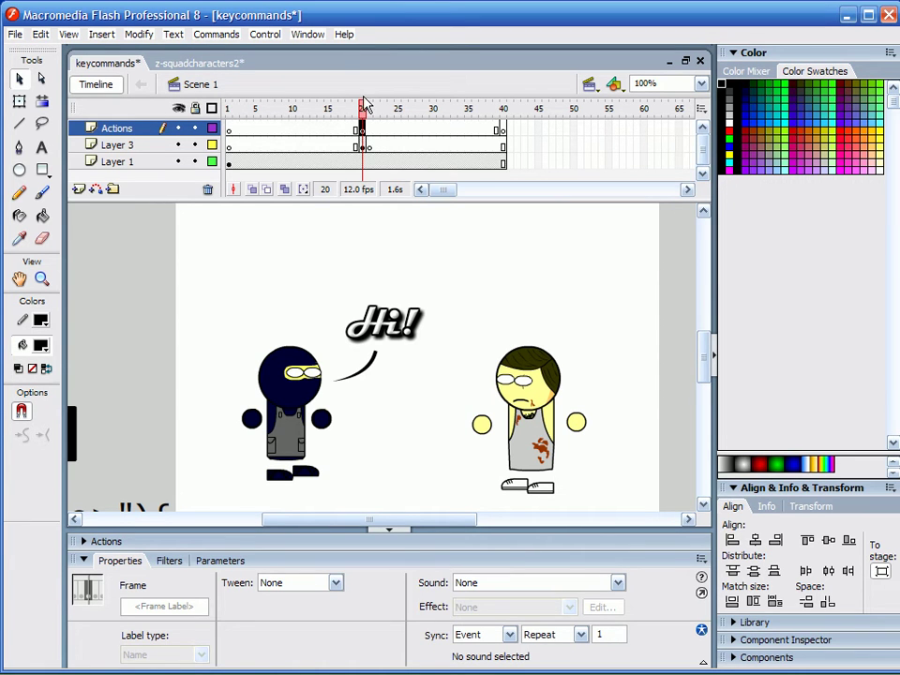
{"action": "left_click", "coordinate": [370, 128]}
{"action": "left_click", "coordinate": [365, 128]}
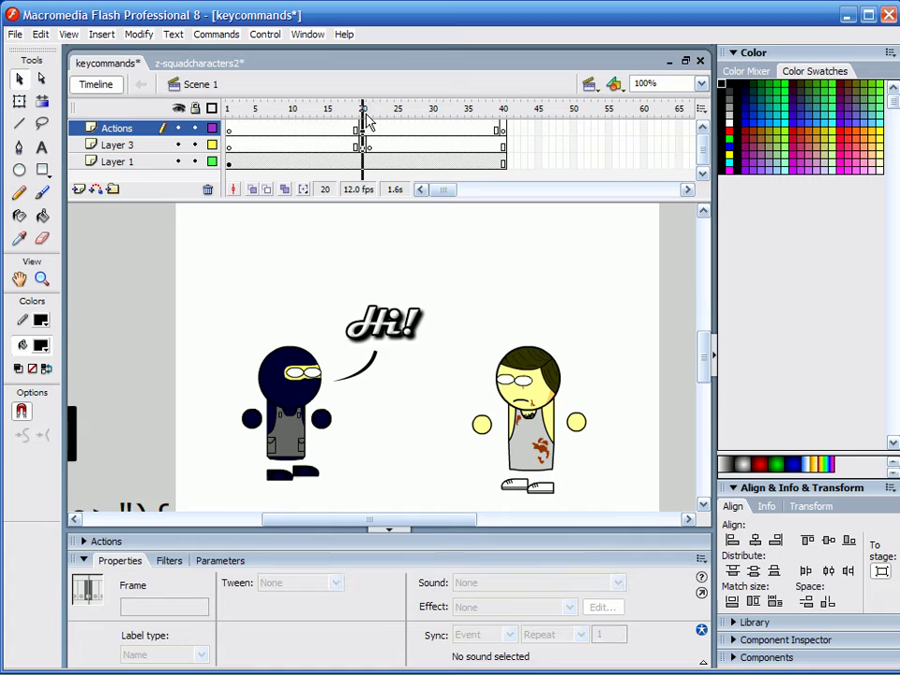
{"action": "left_click", "coordinate": [365, 128]}
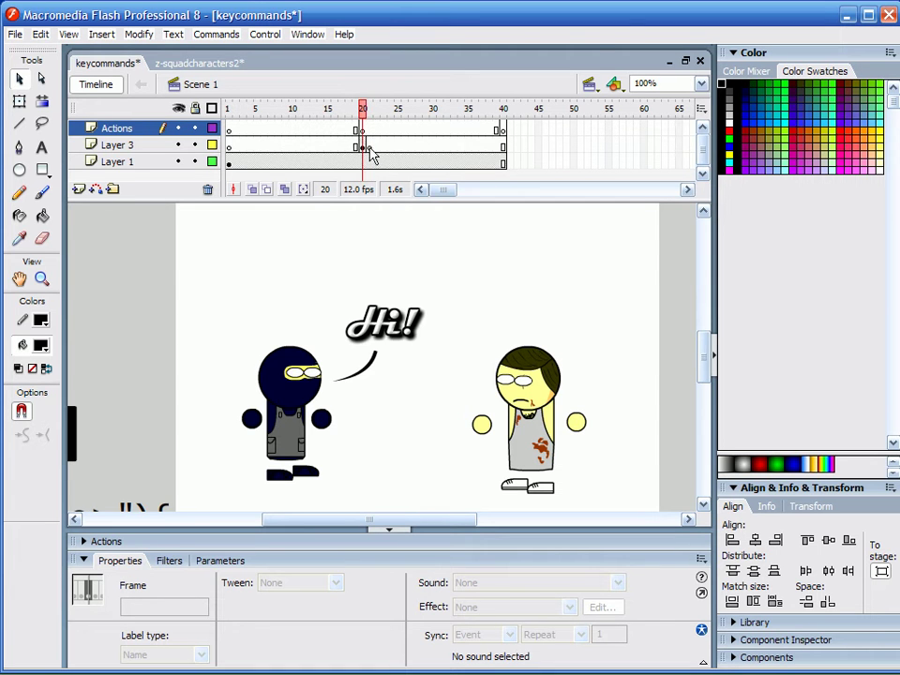
{"action": "left_click", "coordinate": [363, 127]}
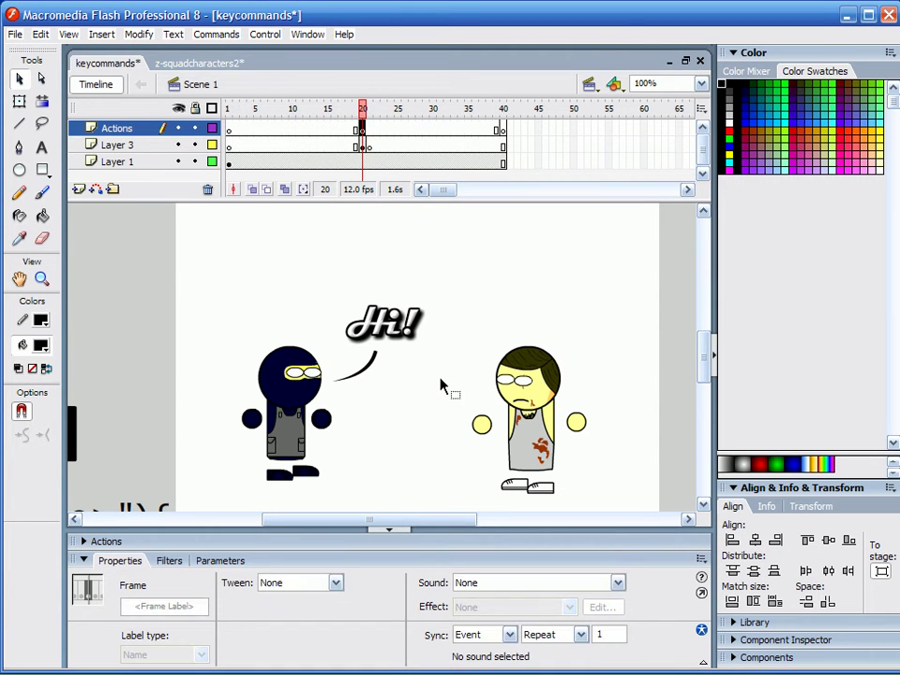
{"action": "left_click", "coordinate": [363, 146]}
{"action": "left_click", "coordinate": [414, 436]}
{"action": "scroll", "coordinate": [414, 436], "scroll_direction": "down", "scroll_amount": 5}
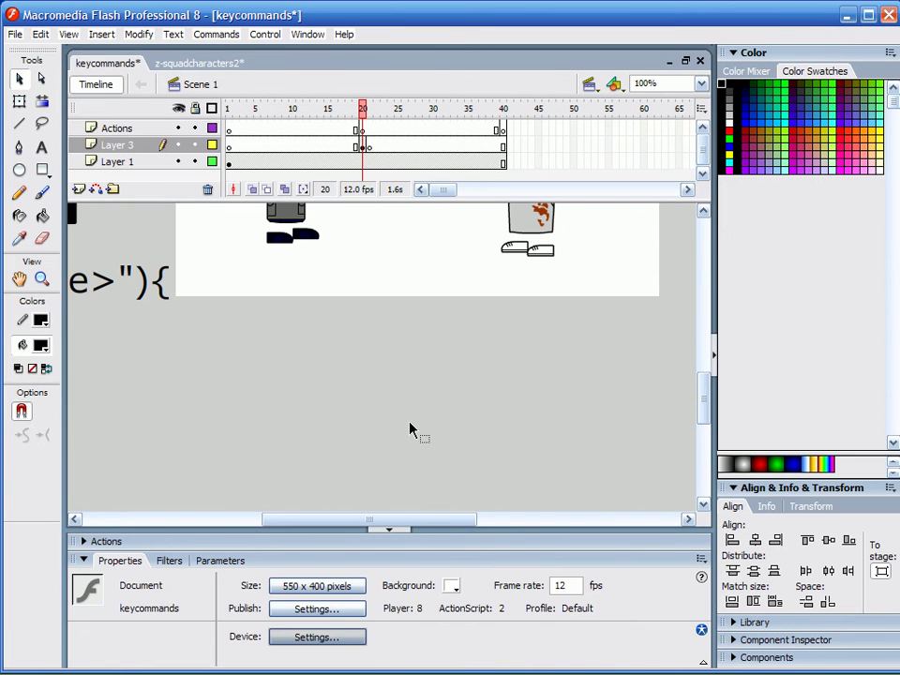
{"action": "key", "text": "ctrl+v"}
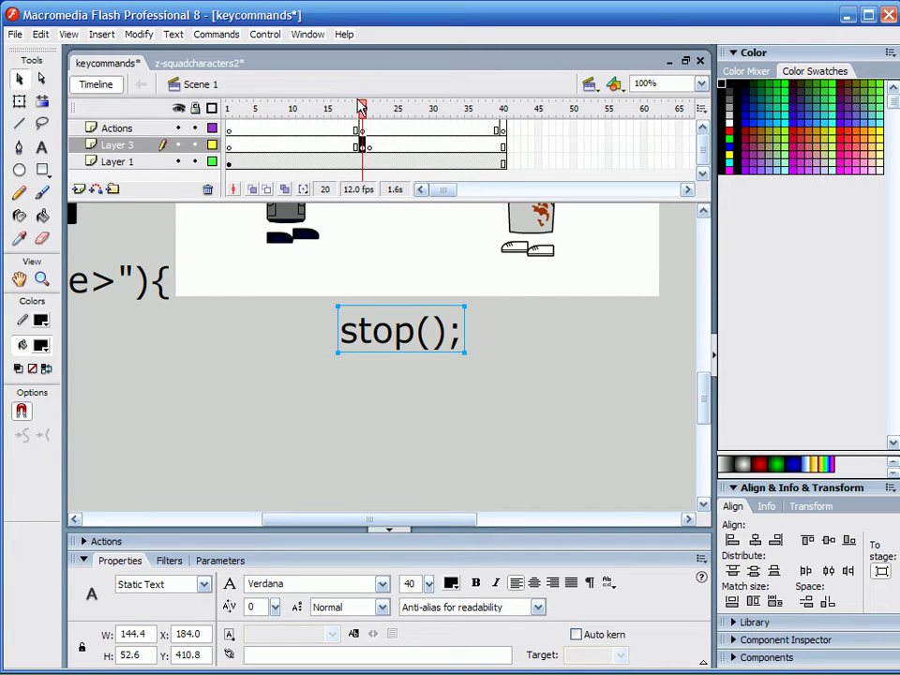
Open the script editor for frame 20 of the Actions layer.
{"action": "left_click", "coordinate": [363, 146]}
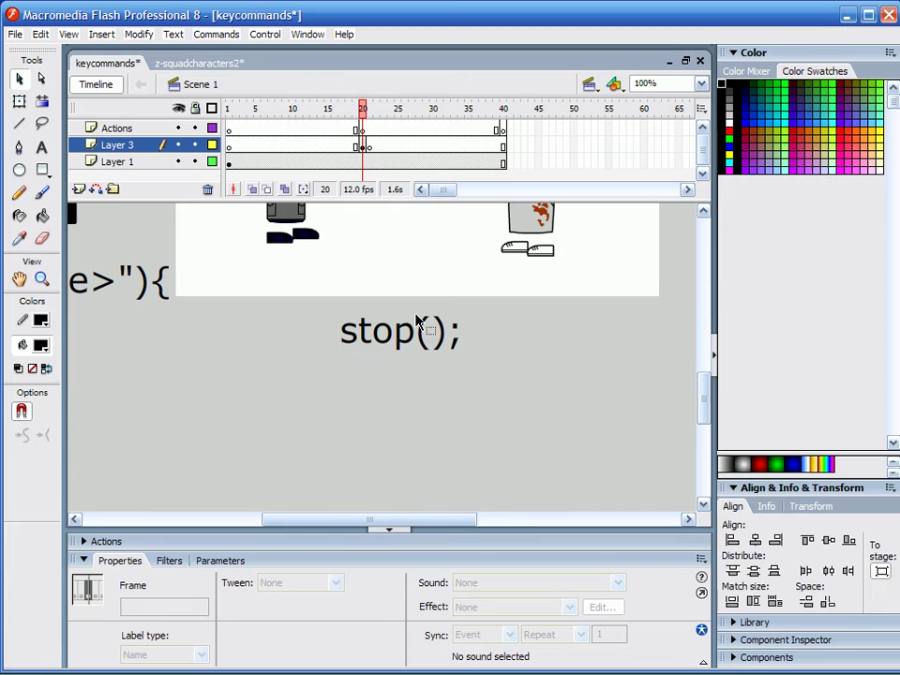
{"action": "key", "text": "t"}
{"action": "left_click", "coordinate": [424, 349]}
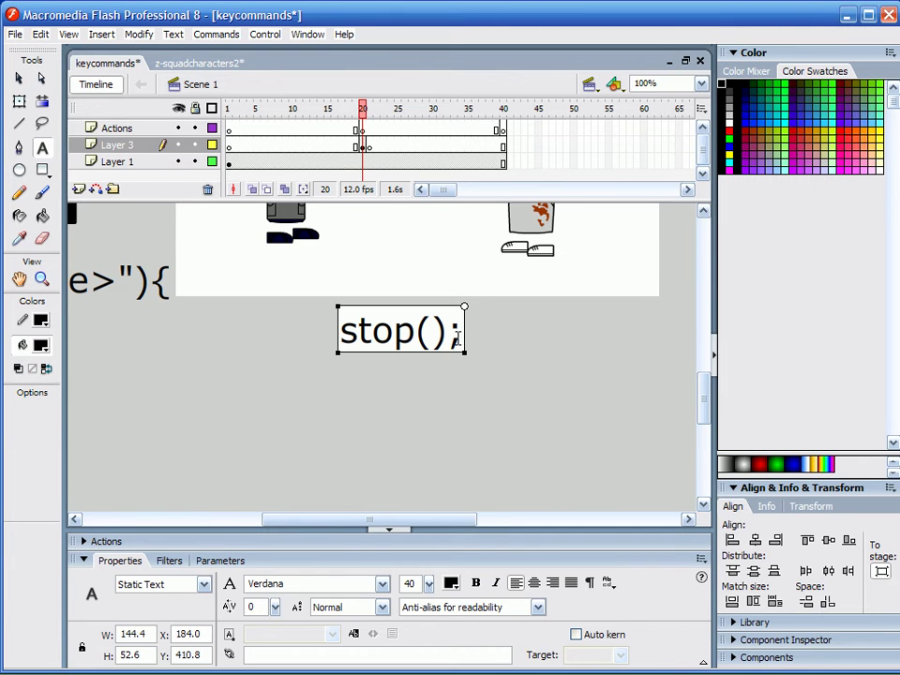
{"action": "left_click", "coordinate": [362, 130]}
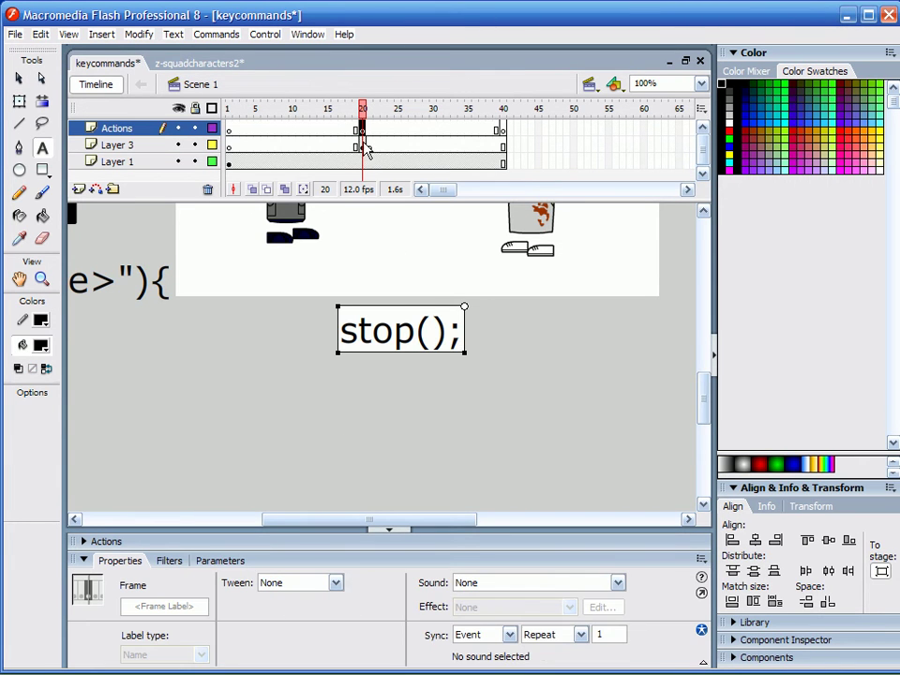
{"action": "left_click", "coordinate": [243, 543]}
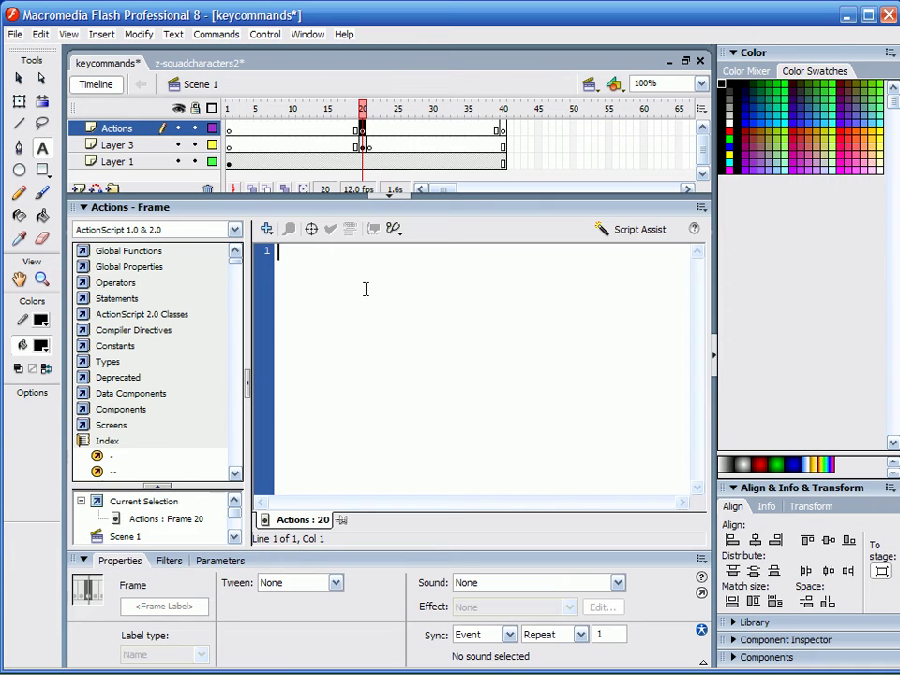
Enter stop(); as frame 20's Actions script and collapse the Actions panel with F9.
{"action": "type", "text": "stop"}
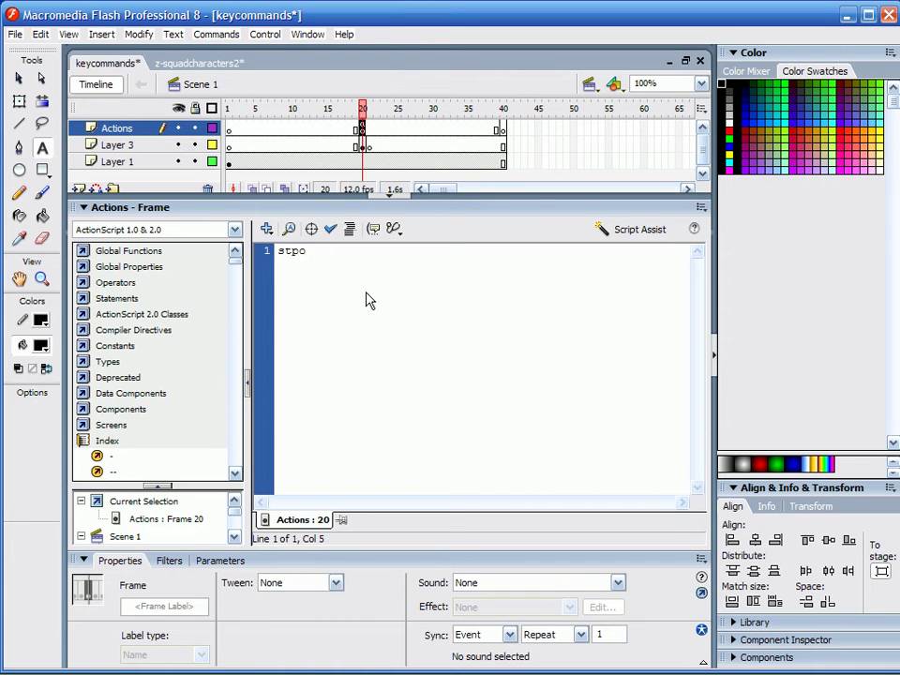
{"action": "key", "text": "BackSpace"}
{"action": "key", "text": "BackSpace"}
{"action": "type", "text": "op("}
{"action": "key", "text": "BackSpace"}
{"action": "type", "text": "("}
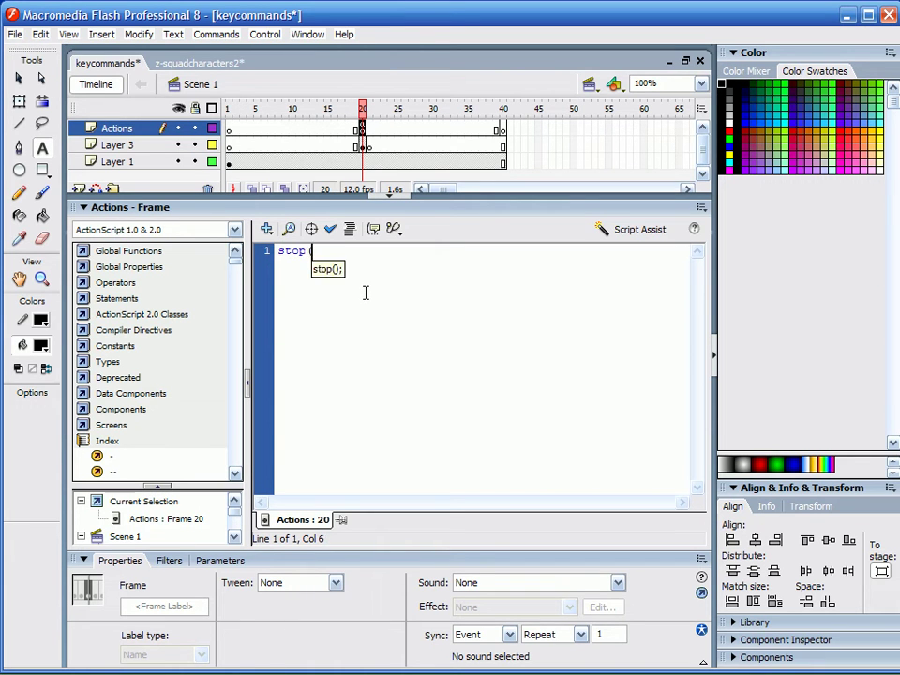
{"action": "type", "text": ");"}
{"action": "key", "text": "F9"}
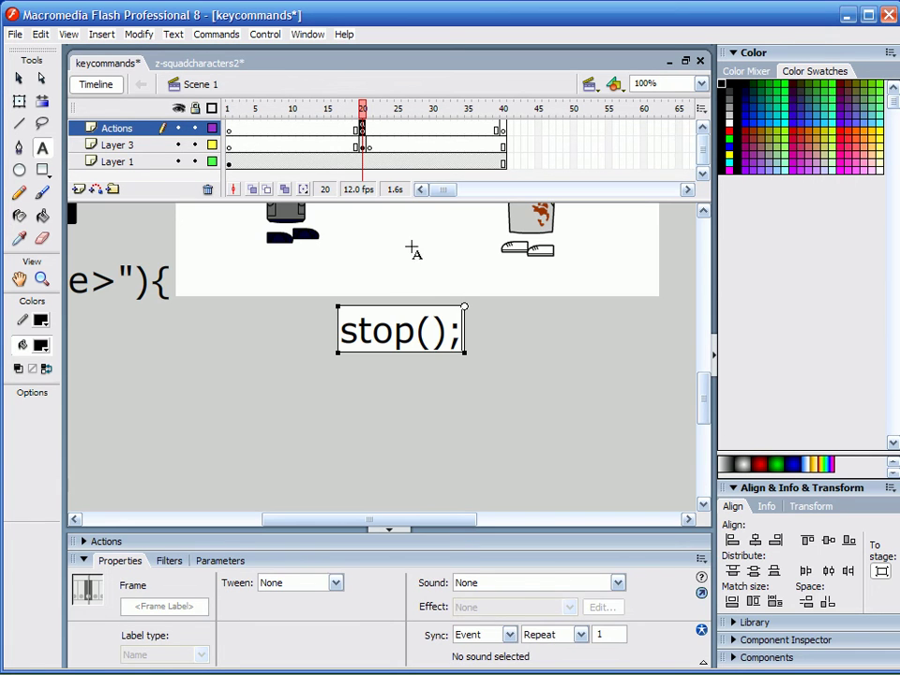
{"action": "left_click", "coordinate": [374, 418]}
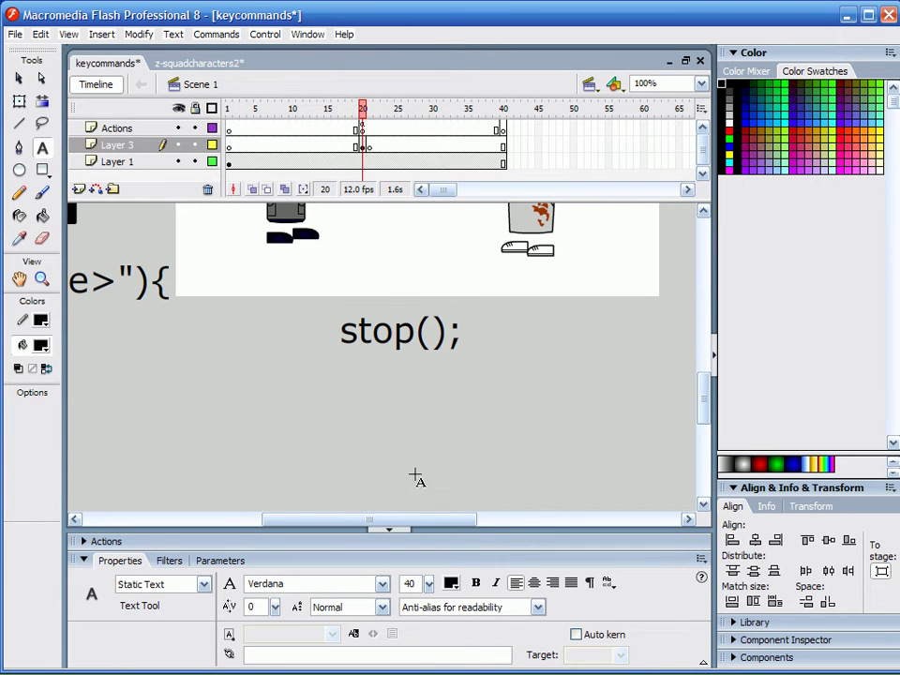
Nudge the black rectangle button slightly up and to the left.
{"action": "scroll", "coordinate": [418, 523], "scroll_direction": "left", "scroll_amount": 3}
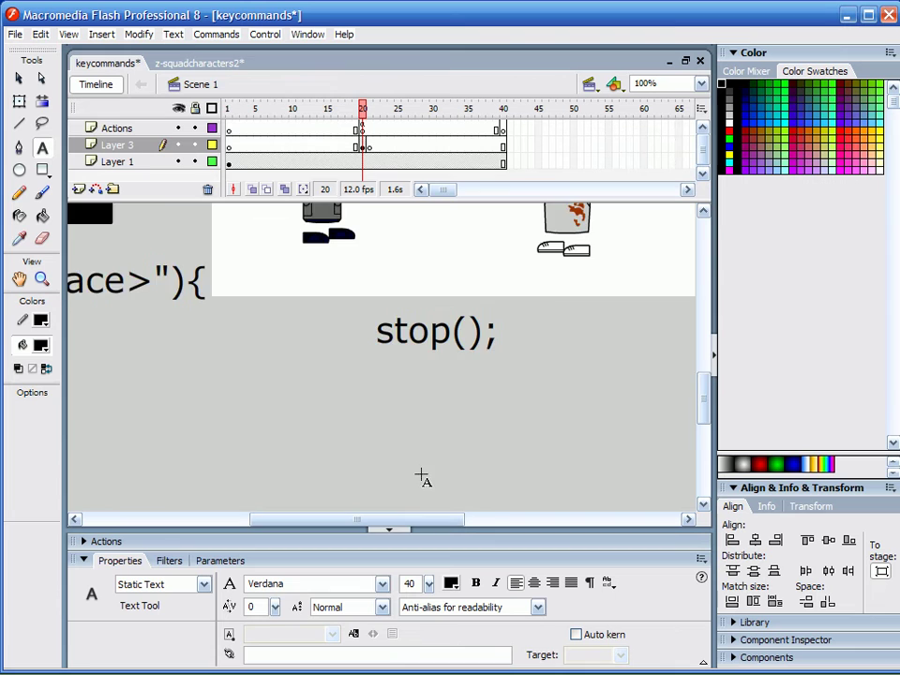
{"action": "scroll", "coordinate": [427, 468], "scroll_direction": "up", "scroll_amount": 3}
{"action": "mouse_move", "coordinate": [414, 521]}
{"action": "left_mouse_down"}
{"action": "mouse_move", "coordinate": [314, 542]}
{"action": "mouse_move", "coordinate": [257, 542]}
{"action": "left_mouse_up"}
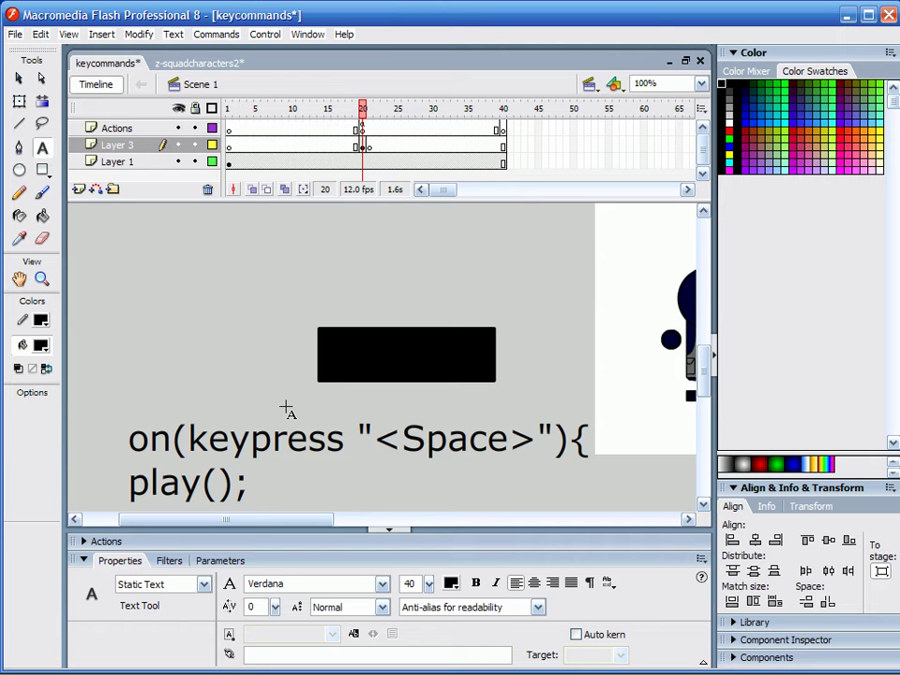
{"action": "key", "text": "v"}
{"action": "left_click", "coordinate": [352, 372]}
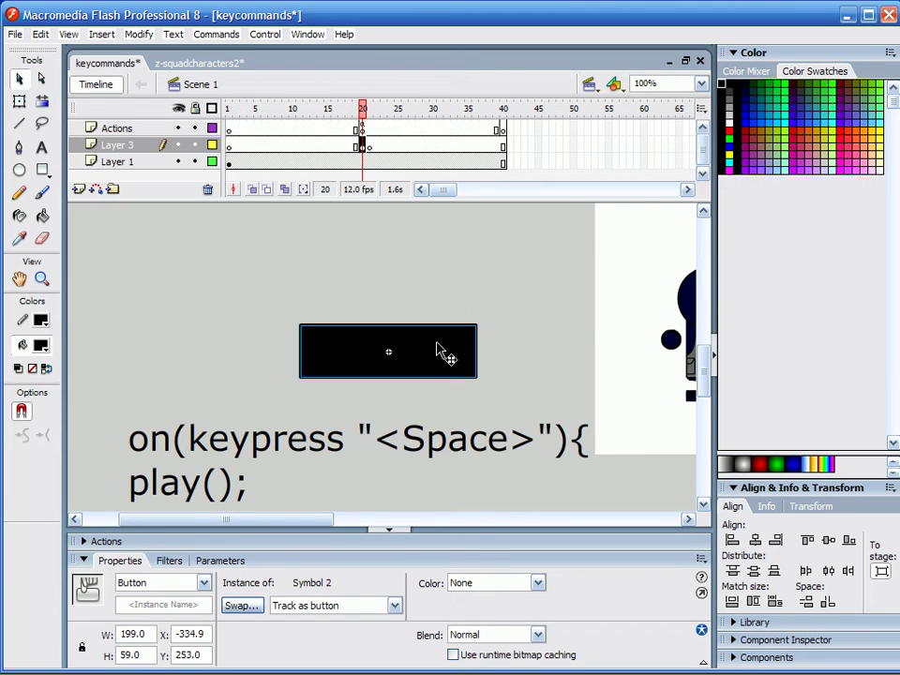
{"action": "left_click_drag", "start_coordinate": [457, 379], "coordinate": [464, 370]}
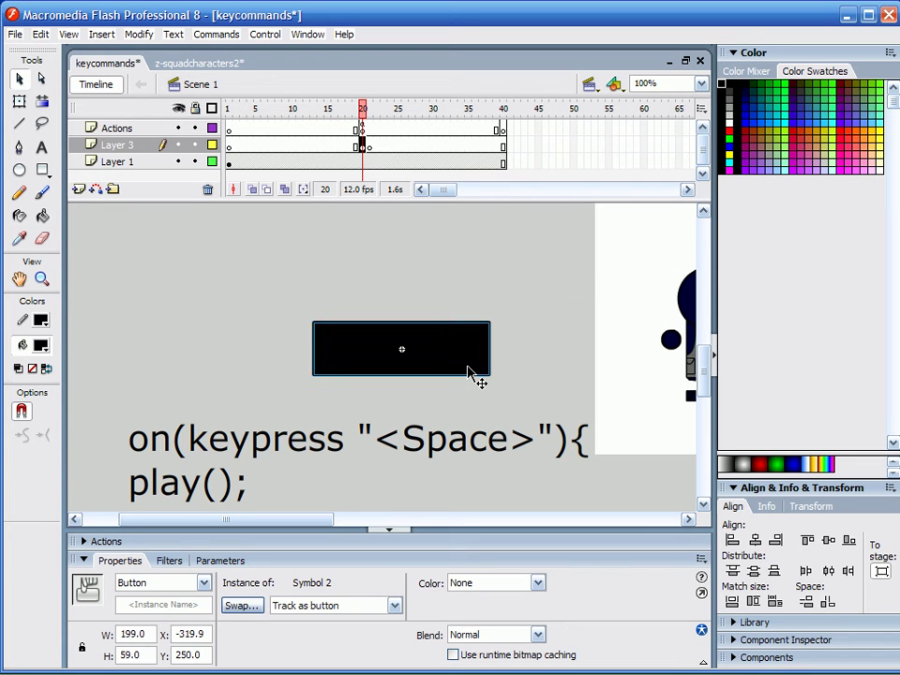
Select all the keypress code text, then reselect the black button.
{"action": "left_click", "coordinate": [139, 33]}
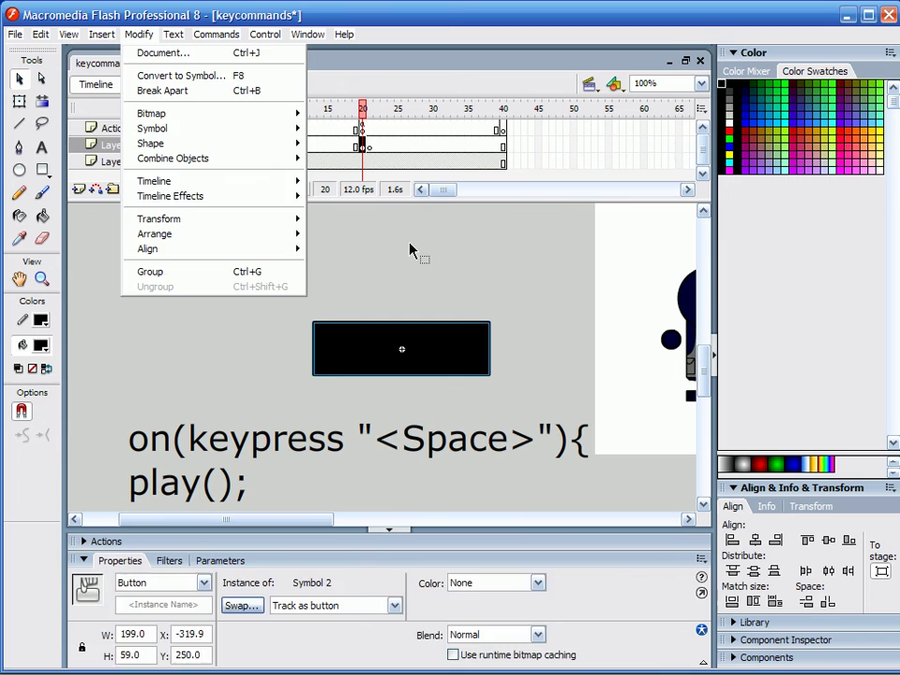
{"action": "left_click", "coordinate": [431, 282]}
{"action": "left_click", "coordinate": [429, 356]}
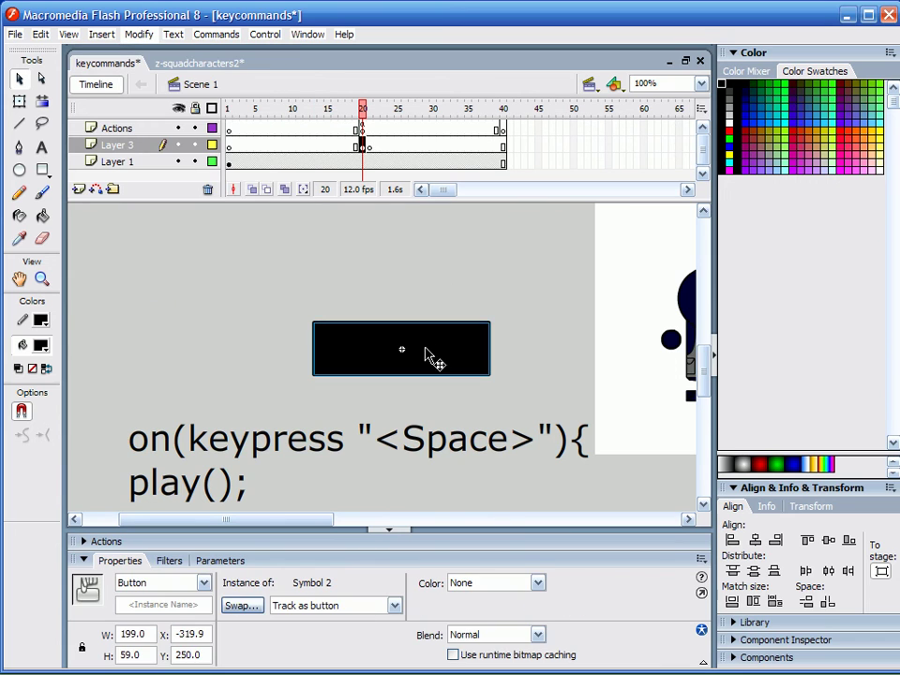
{"action": "left_click", "coordinate": [293, 453]}
{"action": "scroll", "coordinate": [293, 440], "scroll_direction": "down", "scroll_amount": 3}
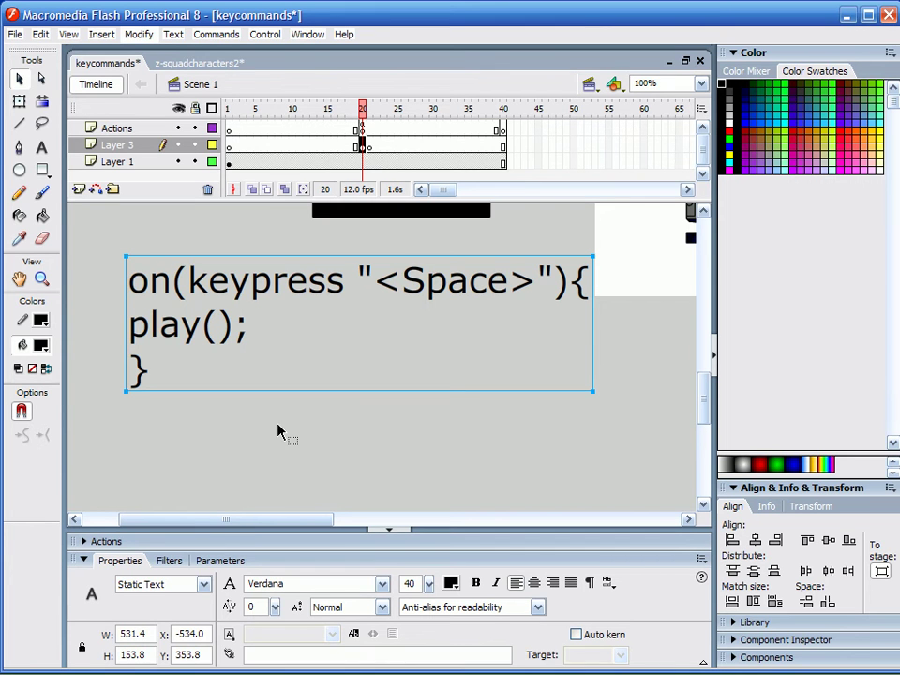
{"action": "scroll", "coordinate": [333, 306], "scroll_direction": "up", "scroll_amount": 3}
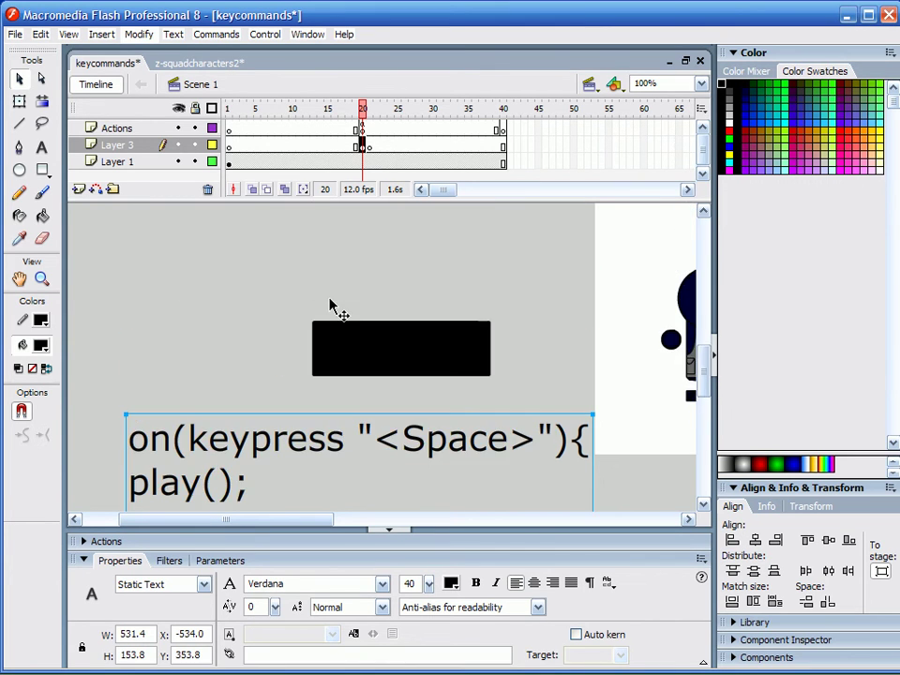
{"action": "double_click", "coordinate": [375, 448]}
{"action": "scroll", "coordinate": [267, 436], "scroll_direction": "down", "scroll_amount": 3}
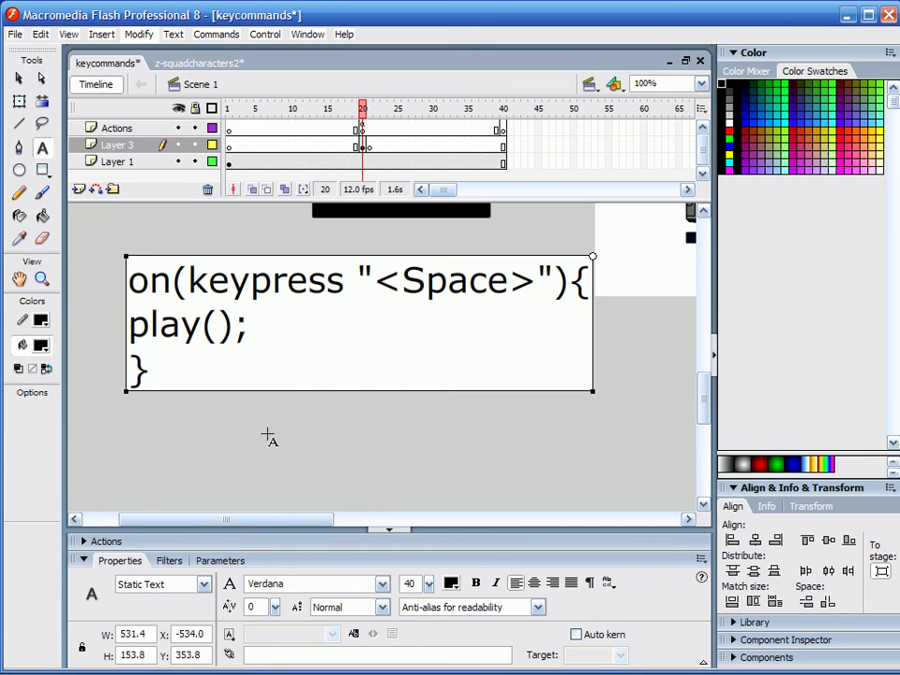
{"action": "left_click_drag", "start_coordinate": [245, 364], "coordinate": [54, 251]}
{"action": "key", "text": "ctrl+c"}
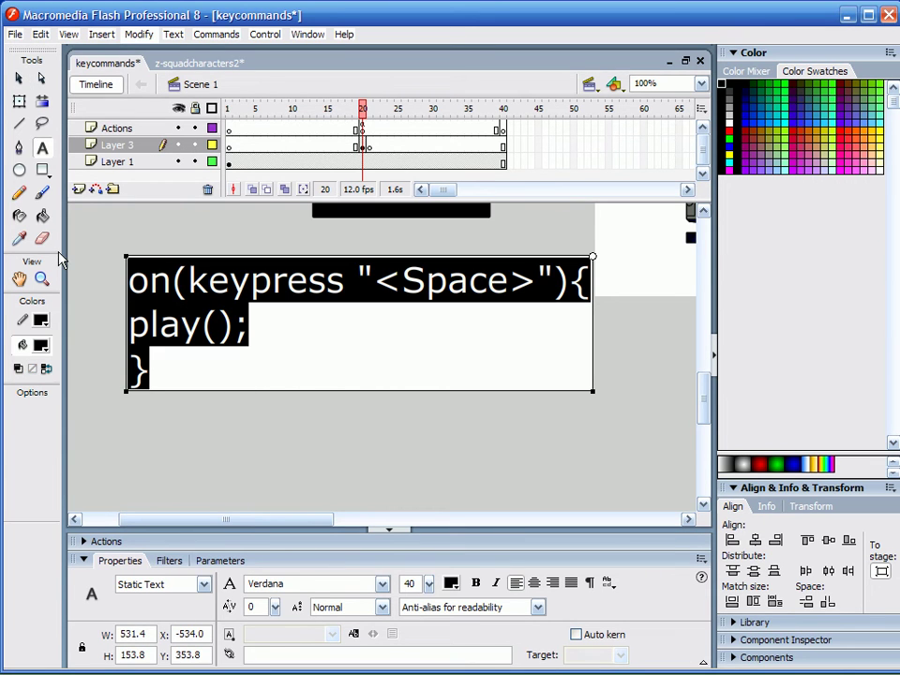
{"action": "left_click", "coordinate": [343, 252]}
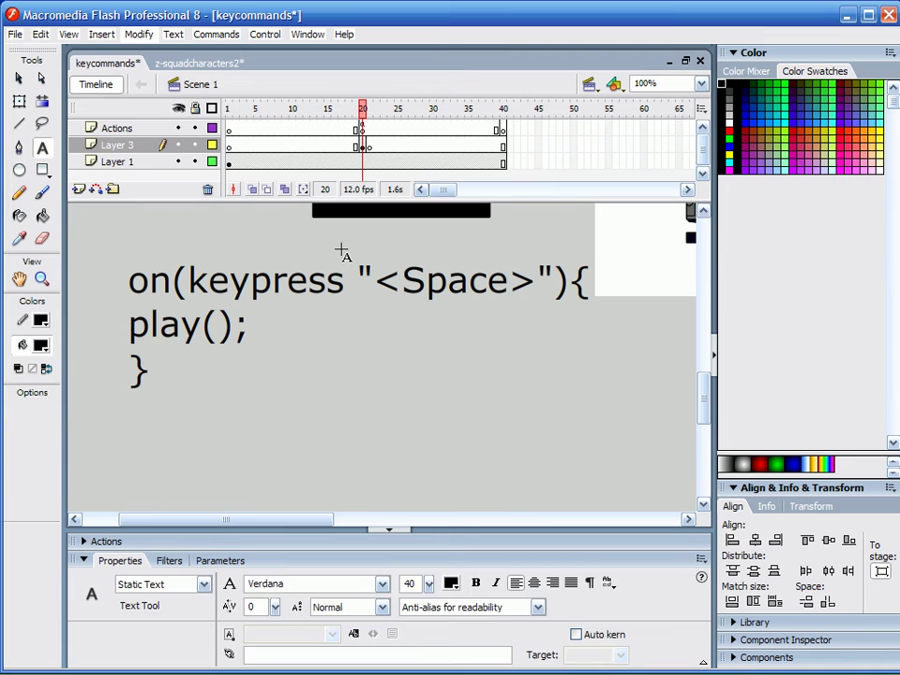
{"action": "key", "text": "v"}
{"action": "left_click", "coordinate": [338, 212]}
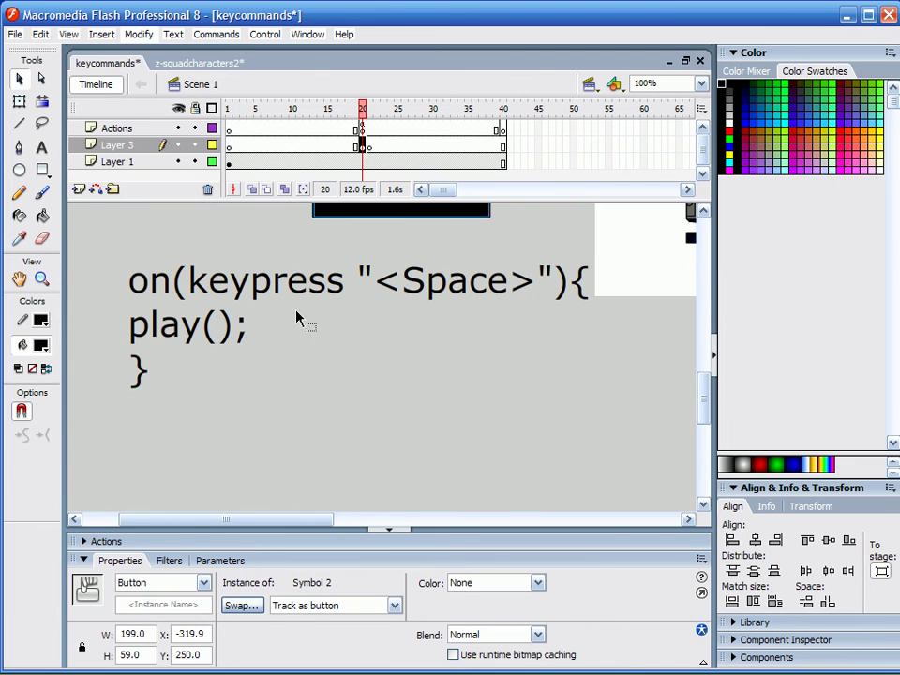
Paste the on(keypress "<Space>") play() code onto the button, confirm no syntax errors, and test the movie.
{"action": "left_click", "coordinate": [195, 543]}
{"action": "key", "text": "ctrl+v"}
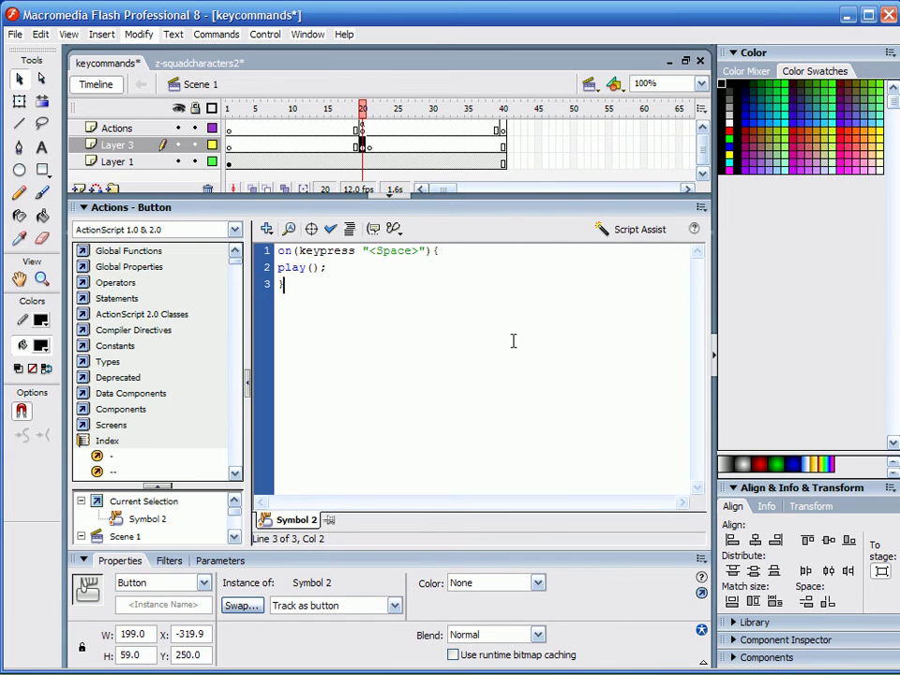
{"action": "left_click", "coordinate": [330, 229]}
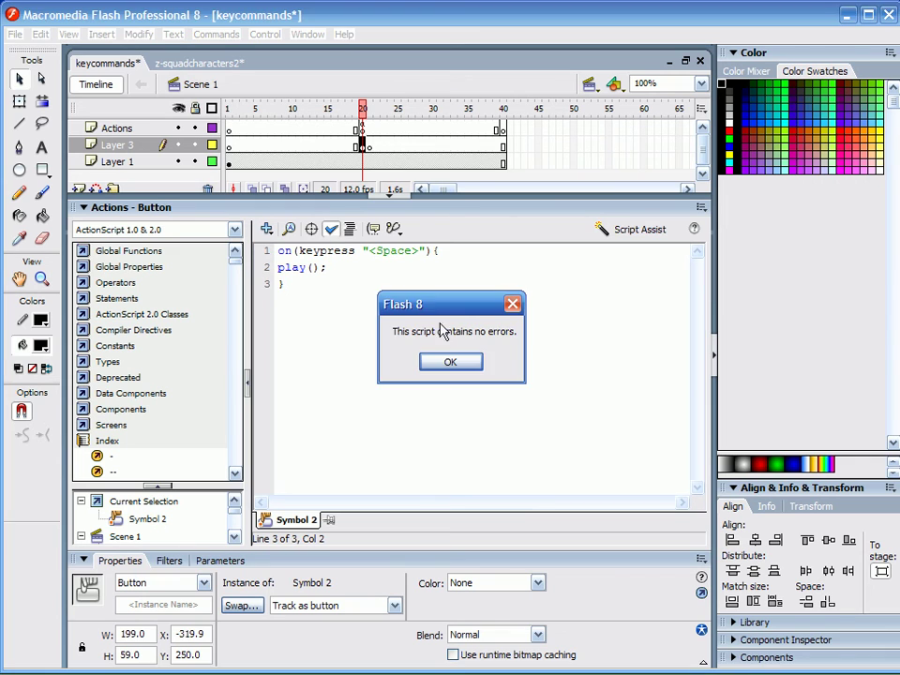
{"action": "left_click", "coordinate": [450, 360]}
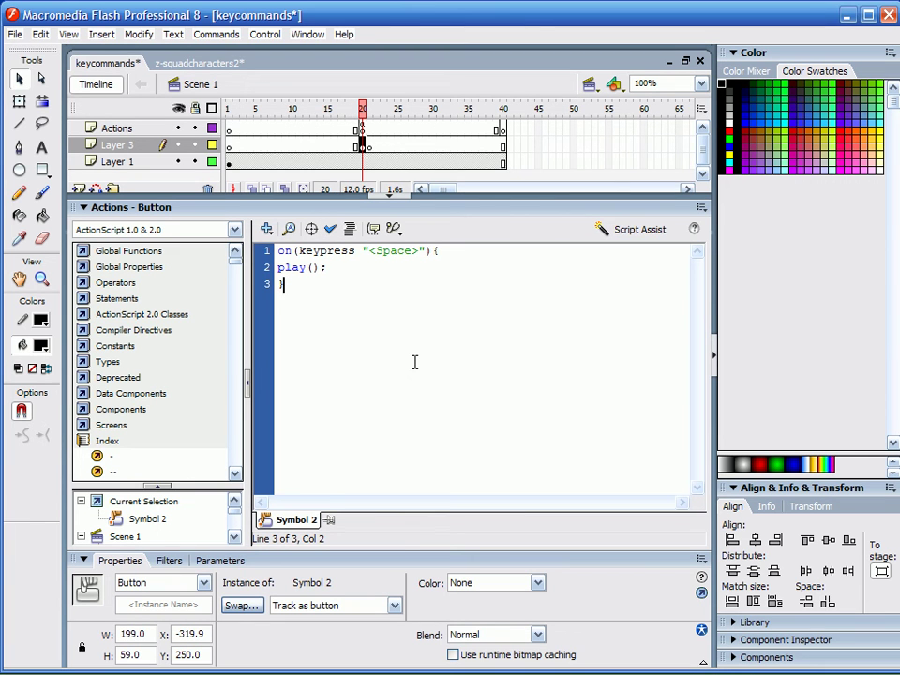
{"action": "key", "text": "ctrl+Return"}
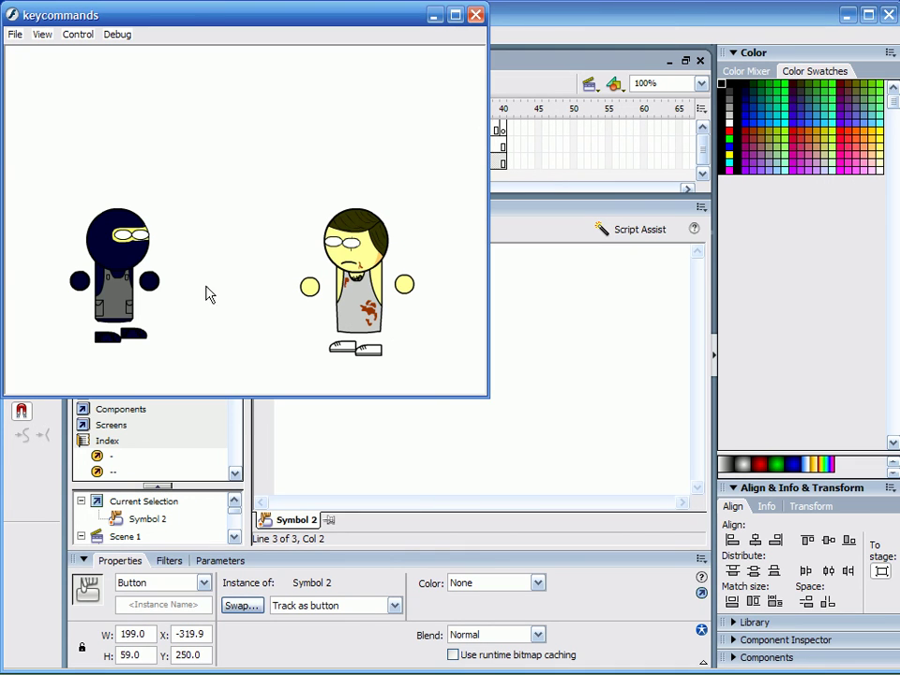
Continue the paused test movie three times, watching Hi! reappear, then close it.
{"action": "key", "text": "h"}
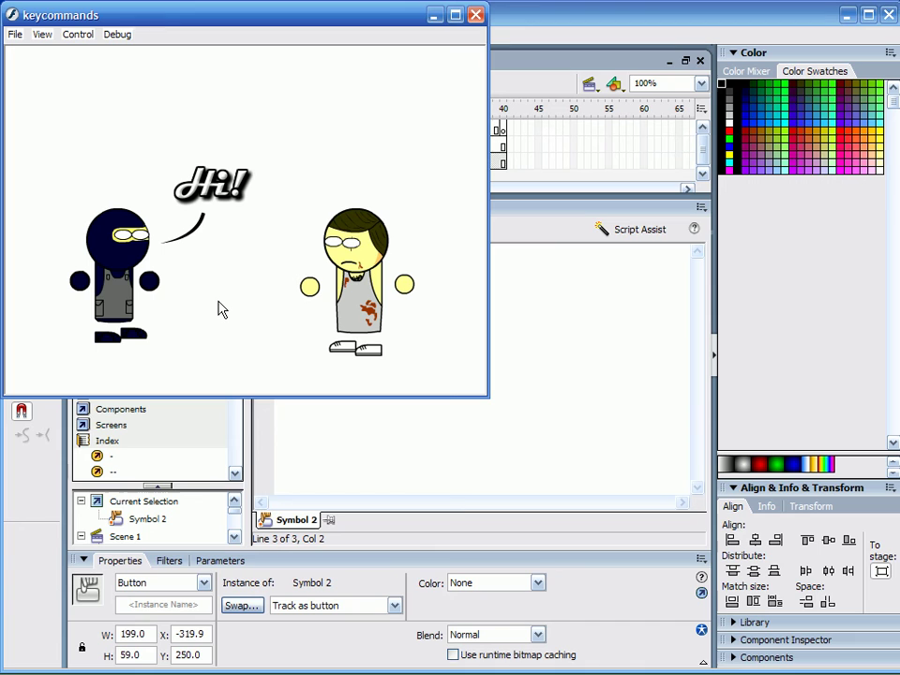
{"action": "key", "text": "h"}
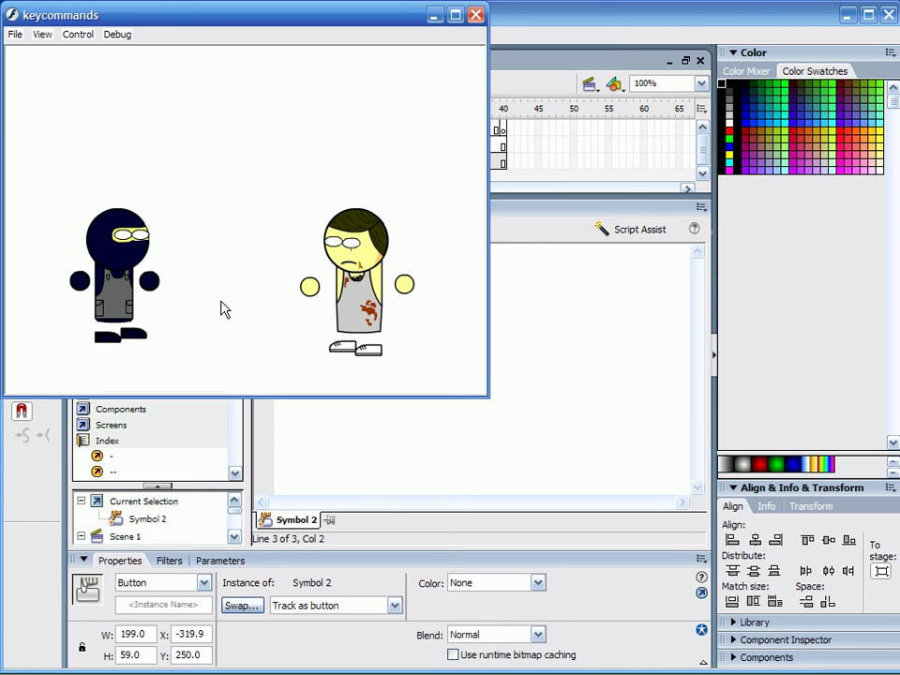
{"action": "key", "text": "h"}
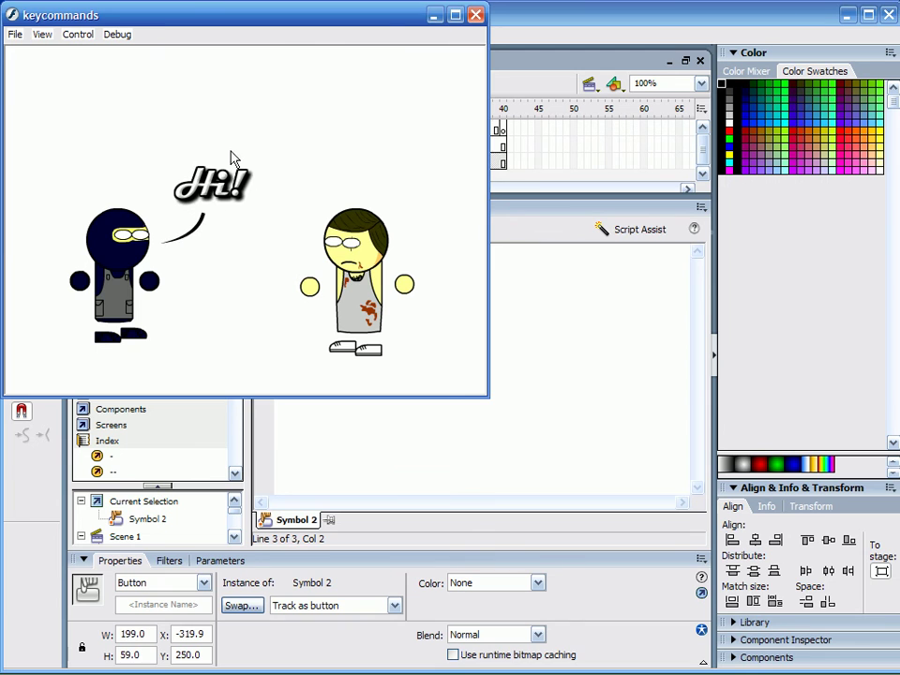
{"action": "left_click", "coordinate": [477, 15]}
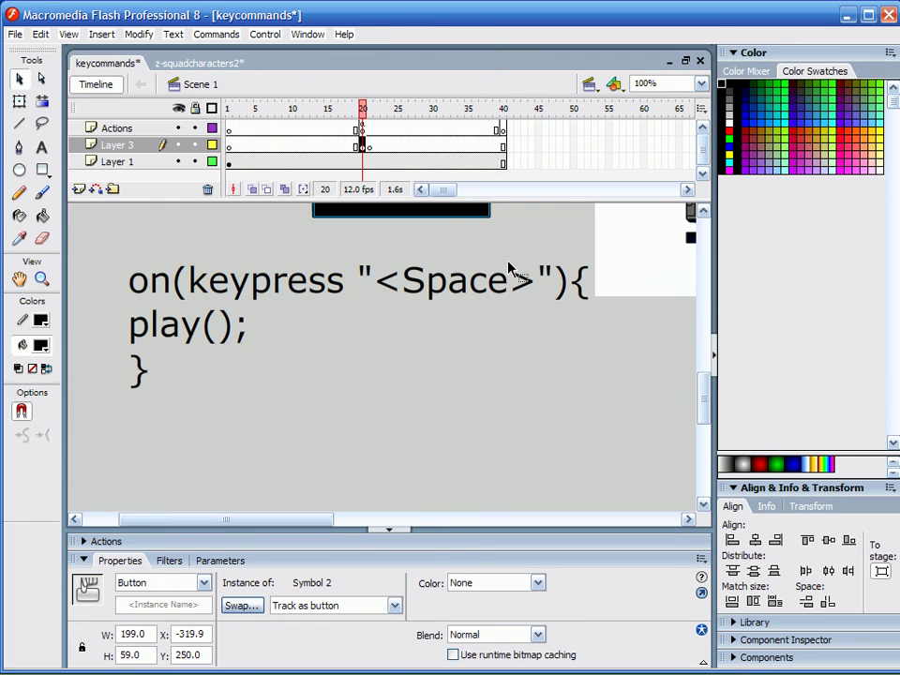
Add a size-8 'Press Spacebar to Continue' label below the ninja.
{"action": "left_click", "coordinate": [341, 521]}
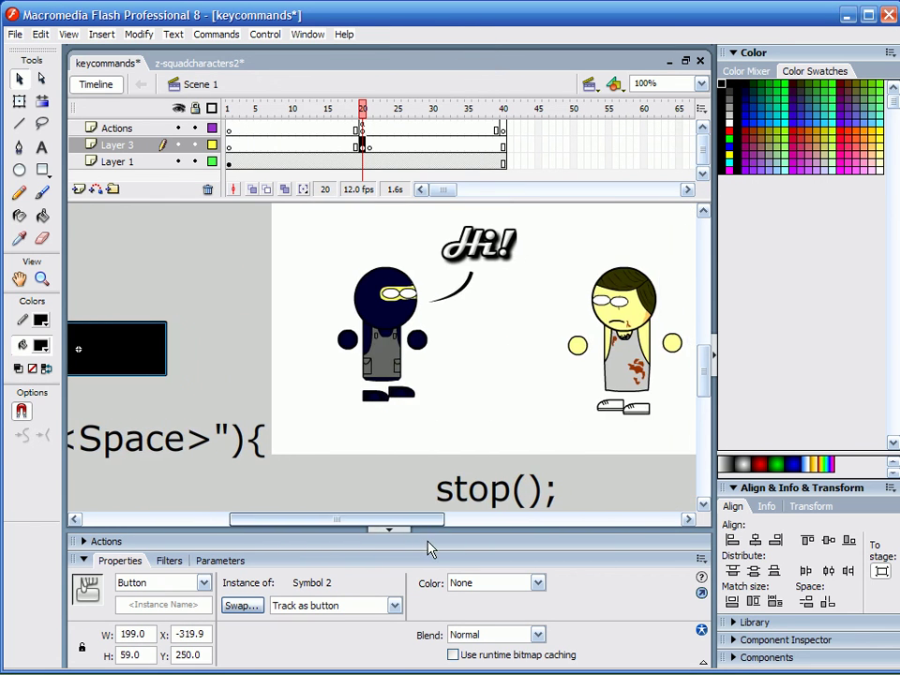
{"action": "key", "text": "t"}
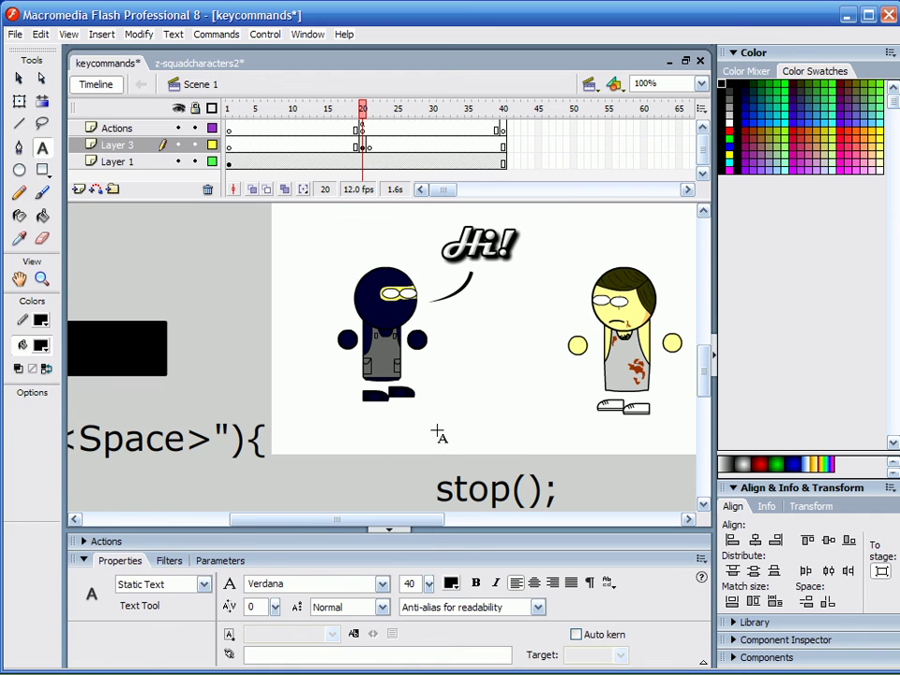
{"action": "left_click", "coordinate": [427, 407]}
{"action": "left_click_drag", "start_coordinate": [429, 583], "coordinate": [426, 619]}
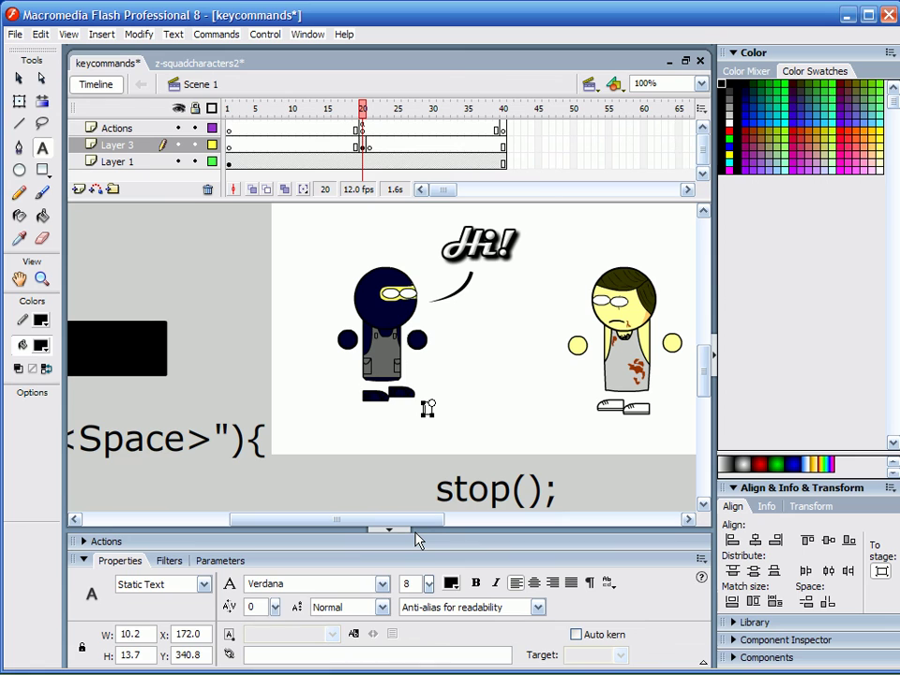
{"action": "type", "text": "Press "}
{"action": "type", "text": "Spacebar"}
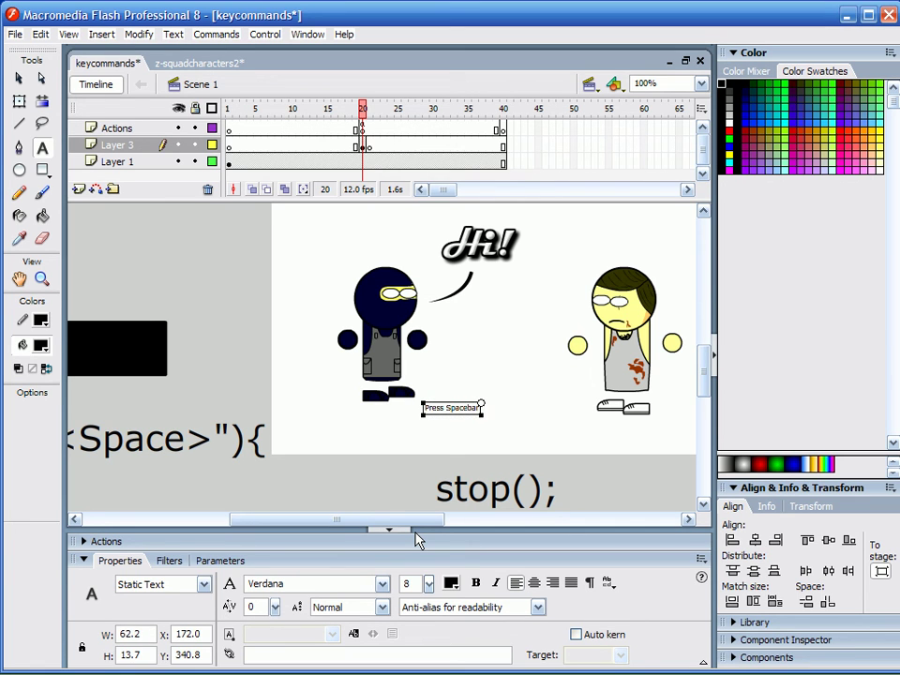
{"action": "type", "text": " to Cont"}
{"action": "type", "text": "inue"}
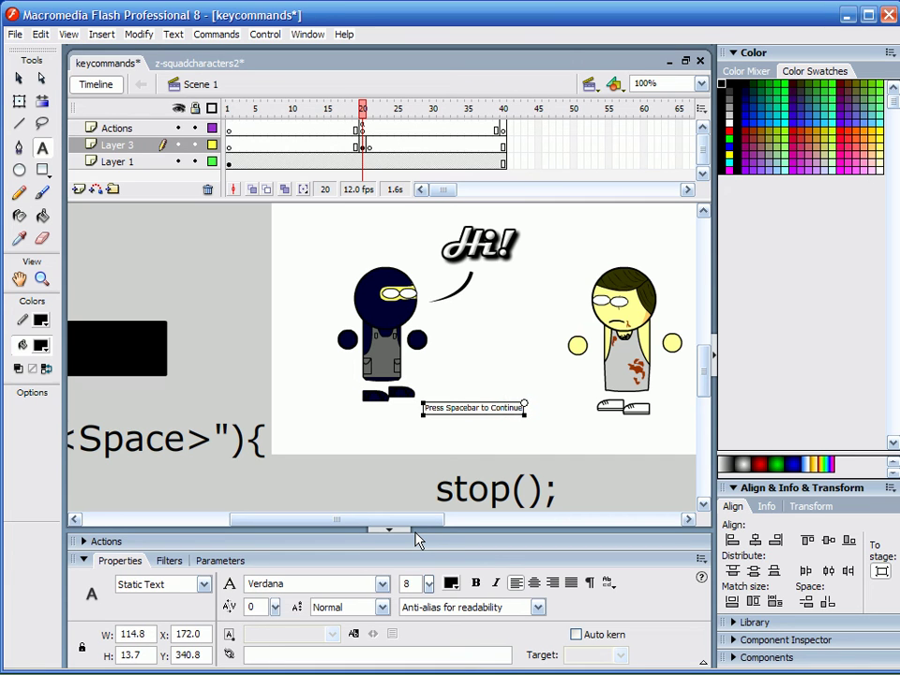
{"action": "key", "text": "Escape"}
Scrub the timeline from the last frame back to before frame 20.
{"action": "key", "text": "v"}
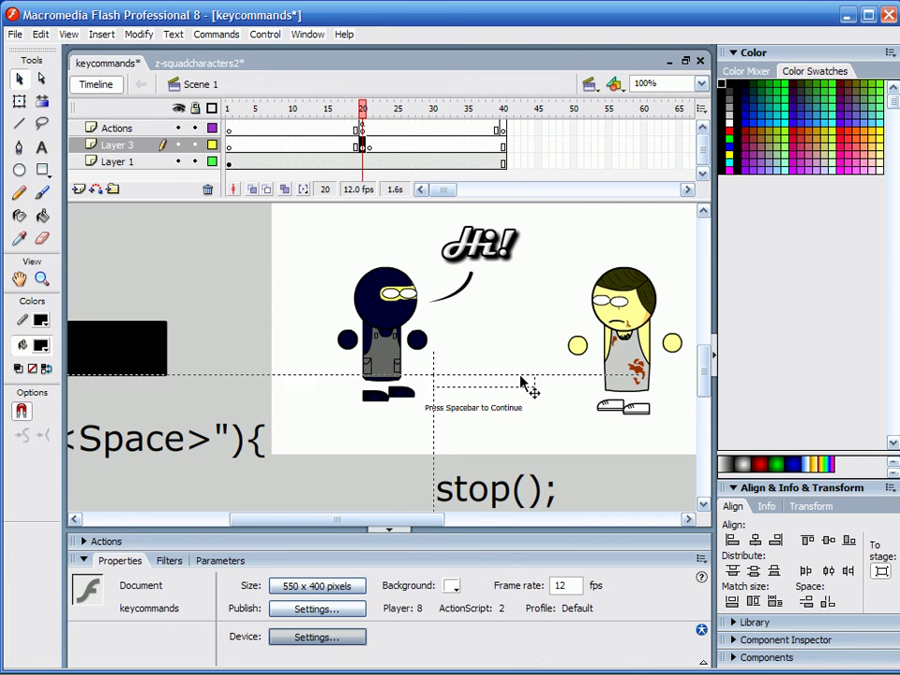
{"action": "left_click", "coordinate": [562, 145]}
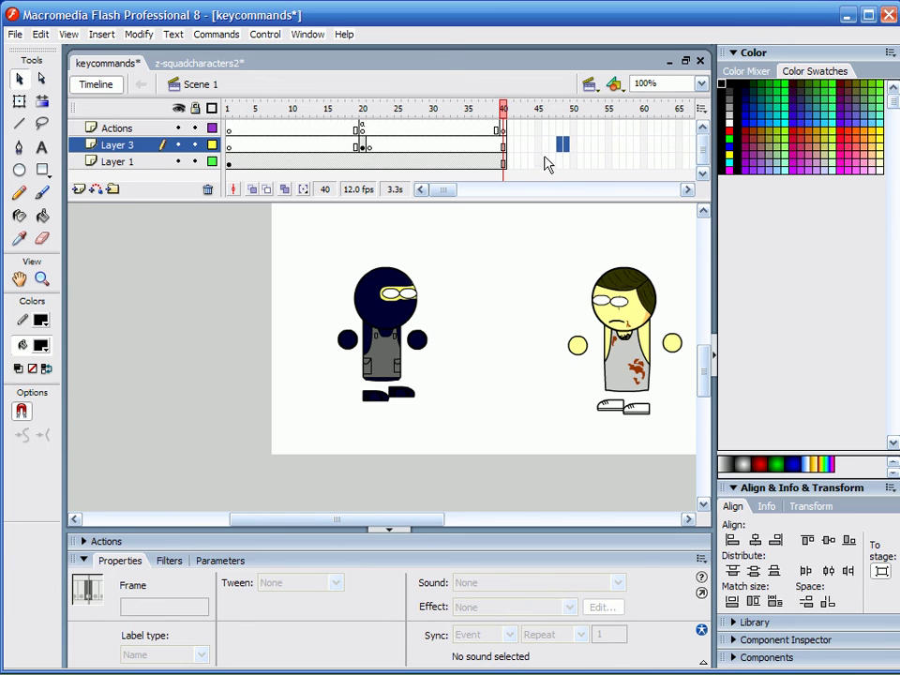
{"action": "left_click_drag", "start_coordinate": [503, 107], "coordinate": [323, 171]}
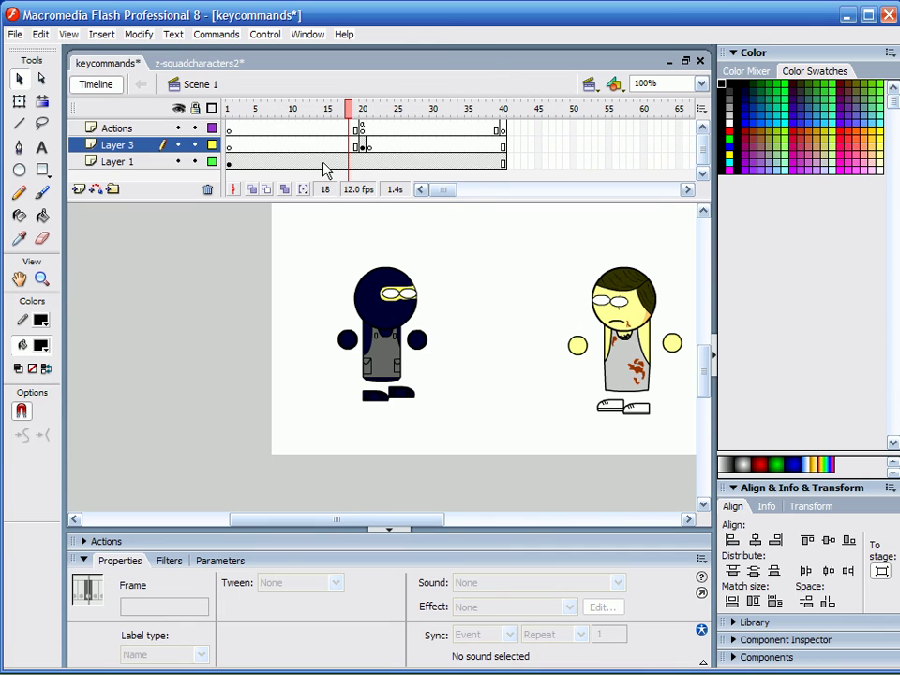
{"action": "key", "text": "ctrl+Return"}
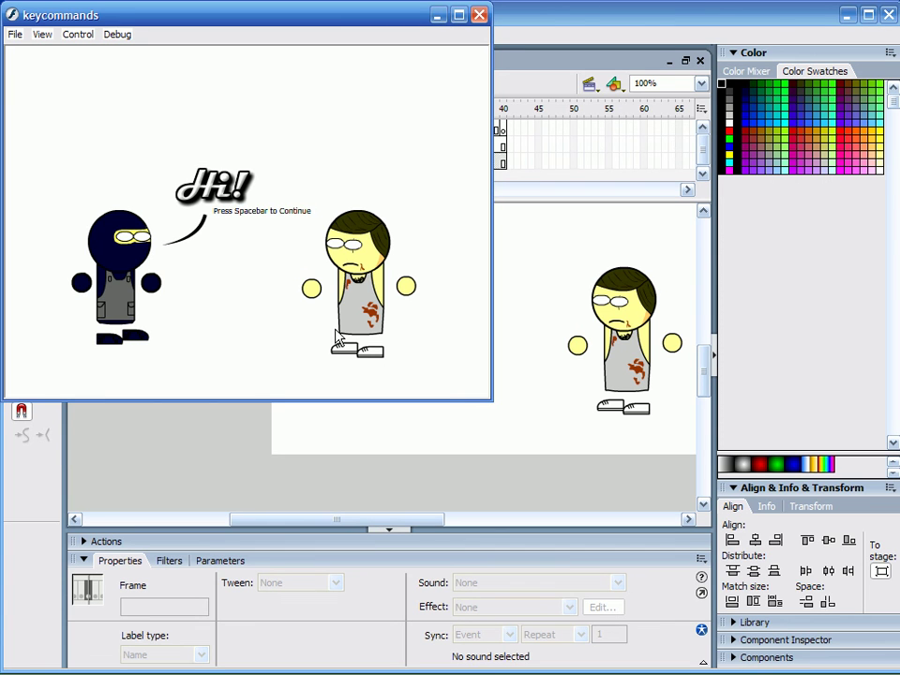
{"action": "key", "text": "space"}
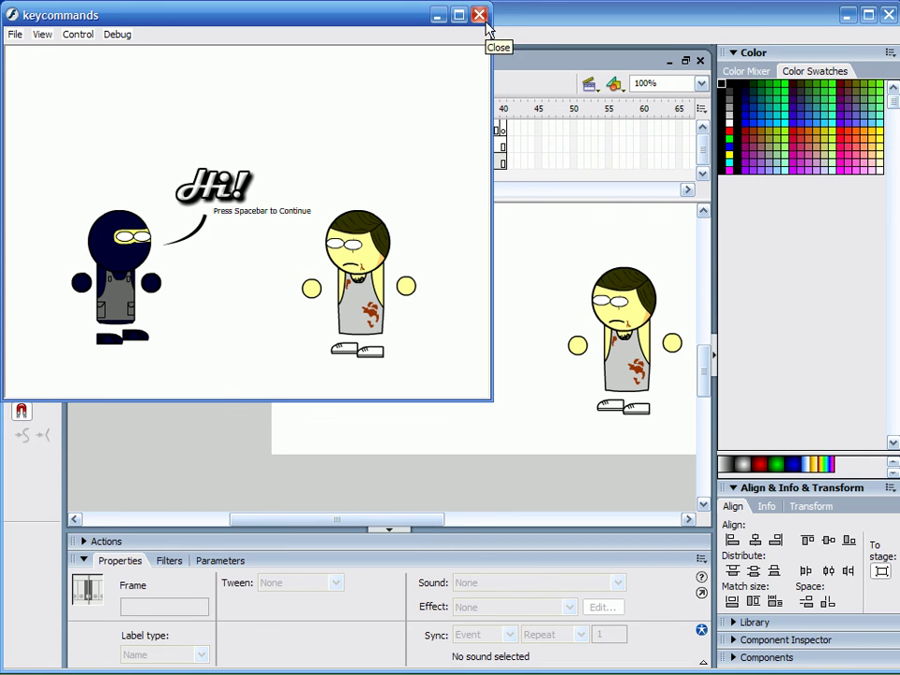
{"action": "left_click", "coordinate": [486, 23]}
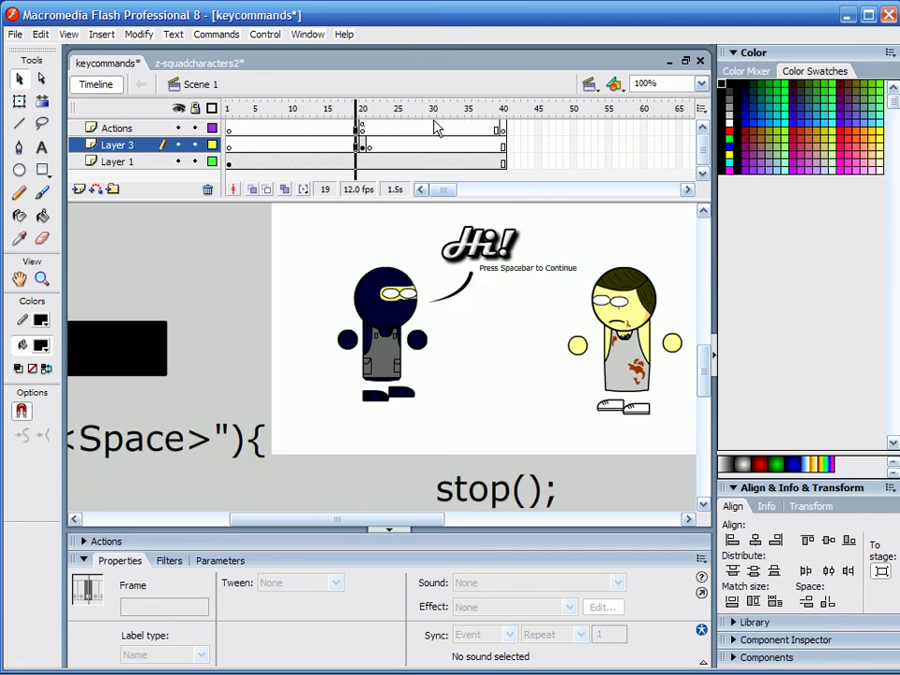
{"action": "left_click", "coordinate": [503, 109]}
{"action": "left_click", "coordinate": [313, 109]}
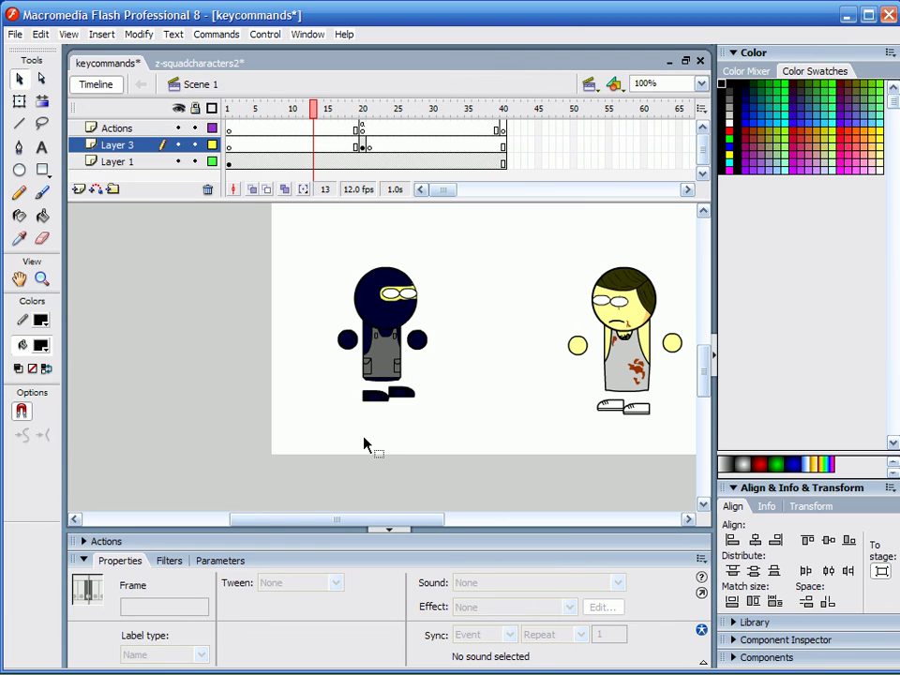